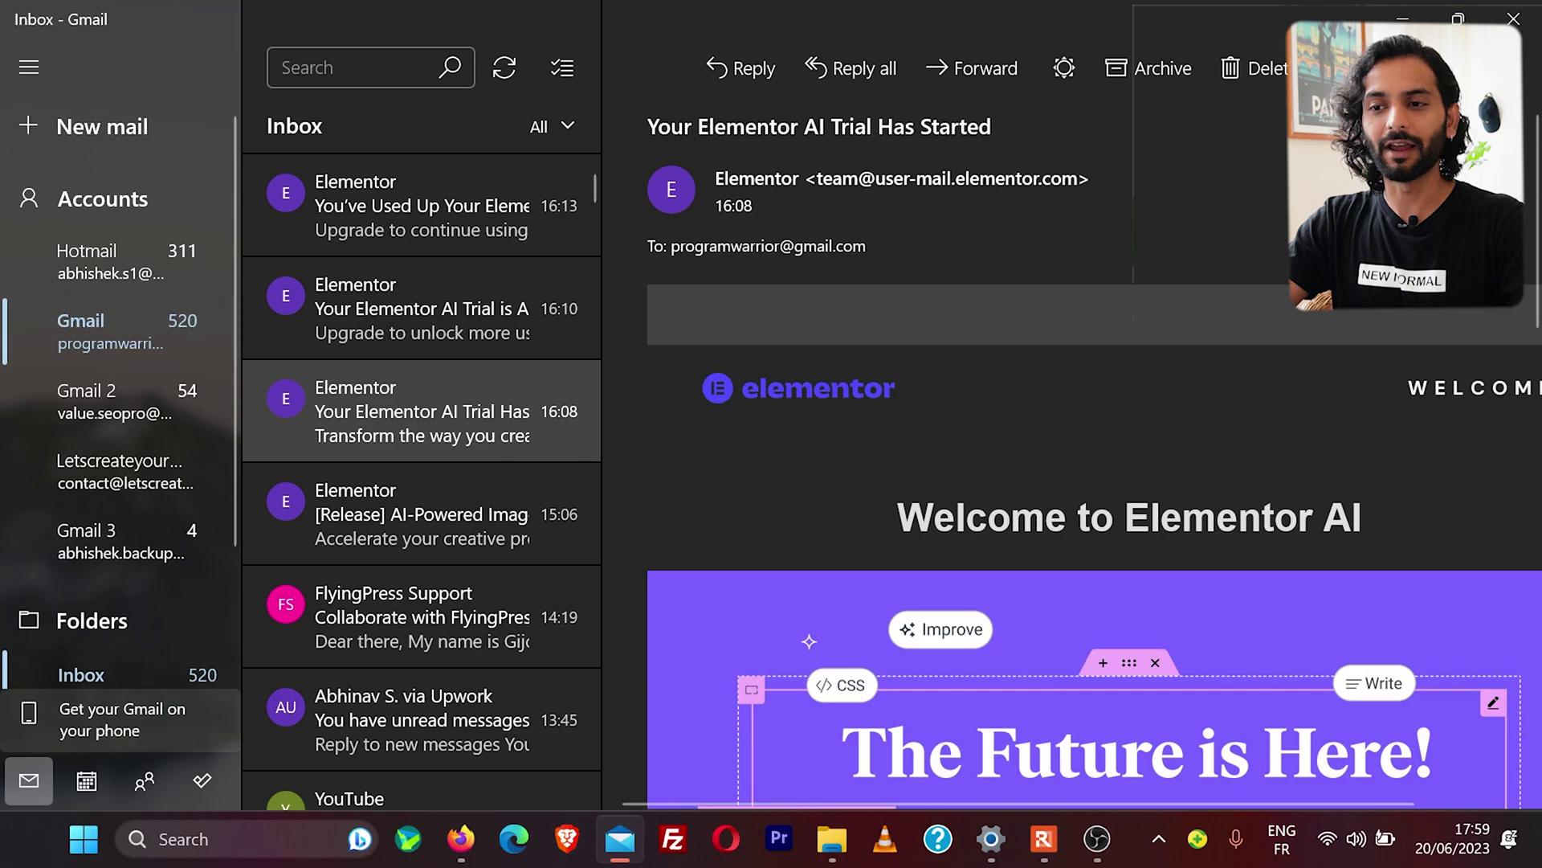
# Switch to the Home page editor in Firefox and open AI image generation for the placeholder image.
pyautogui.scroll(-3, 985, 587)
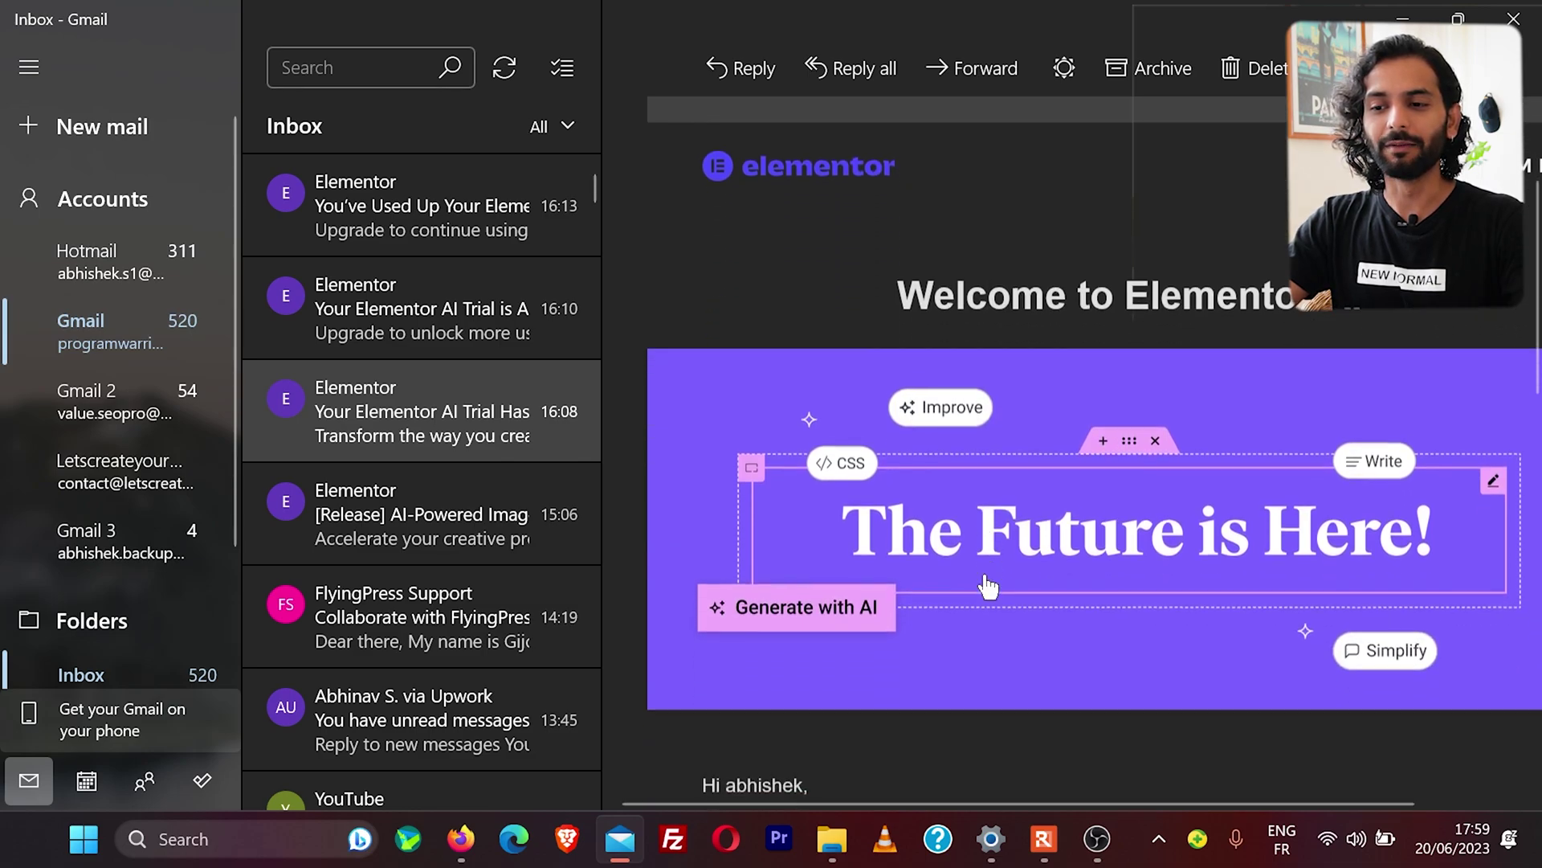
pyautogui.click(476, 859)
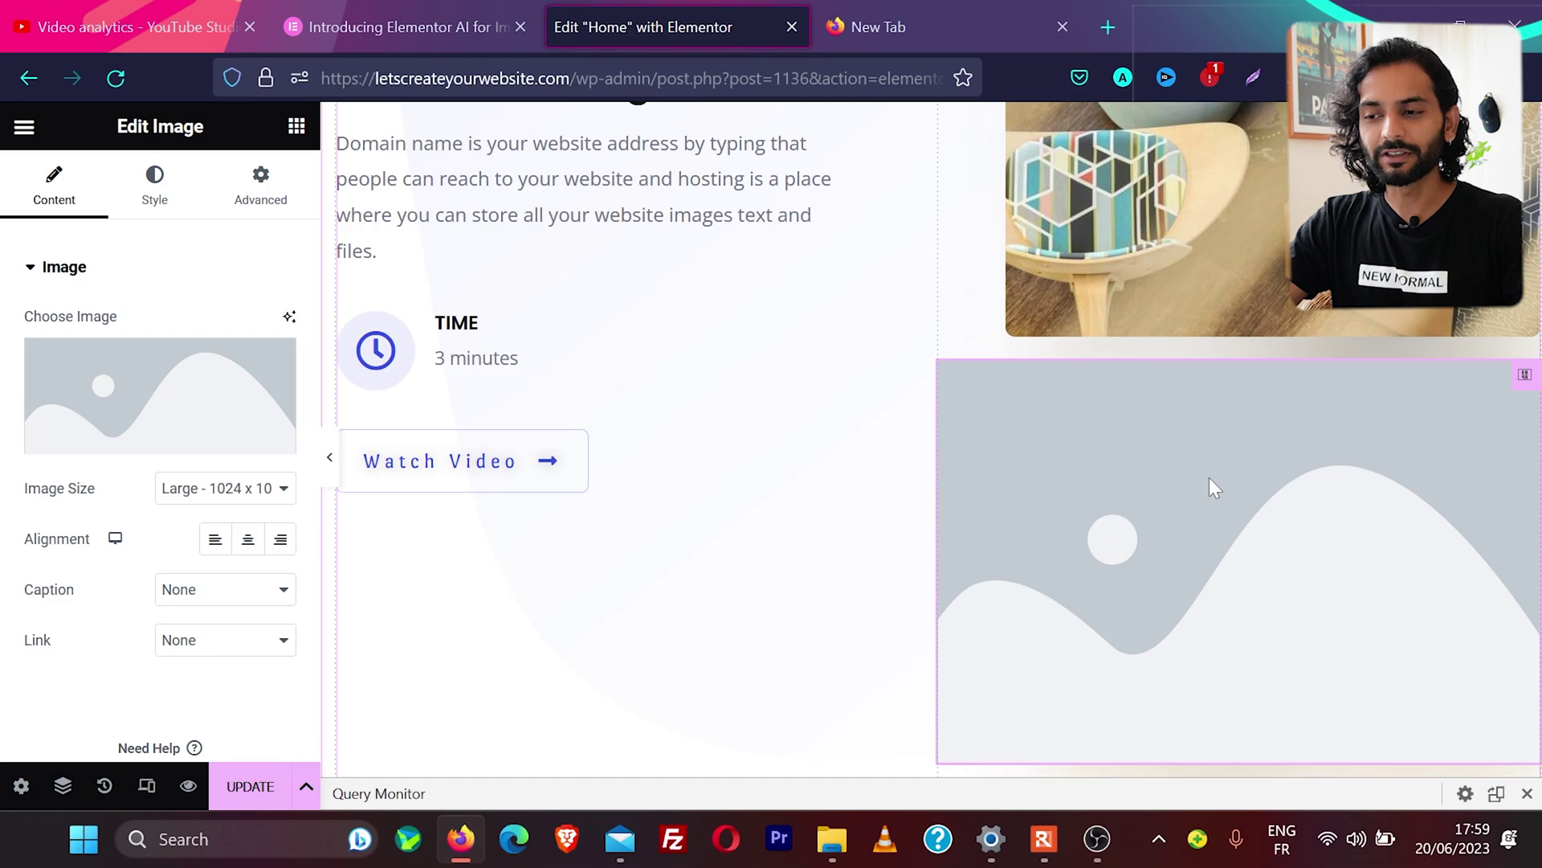
pyautogui.click(287, 320)
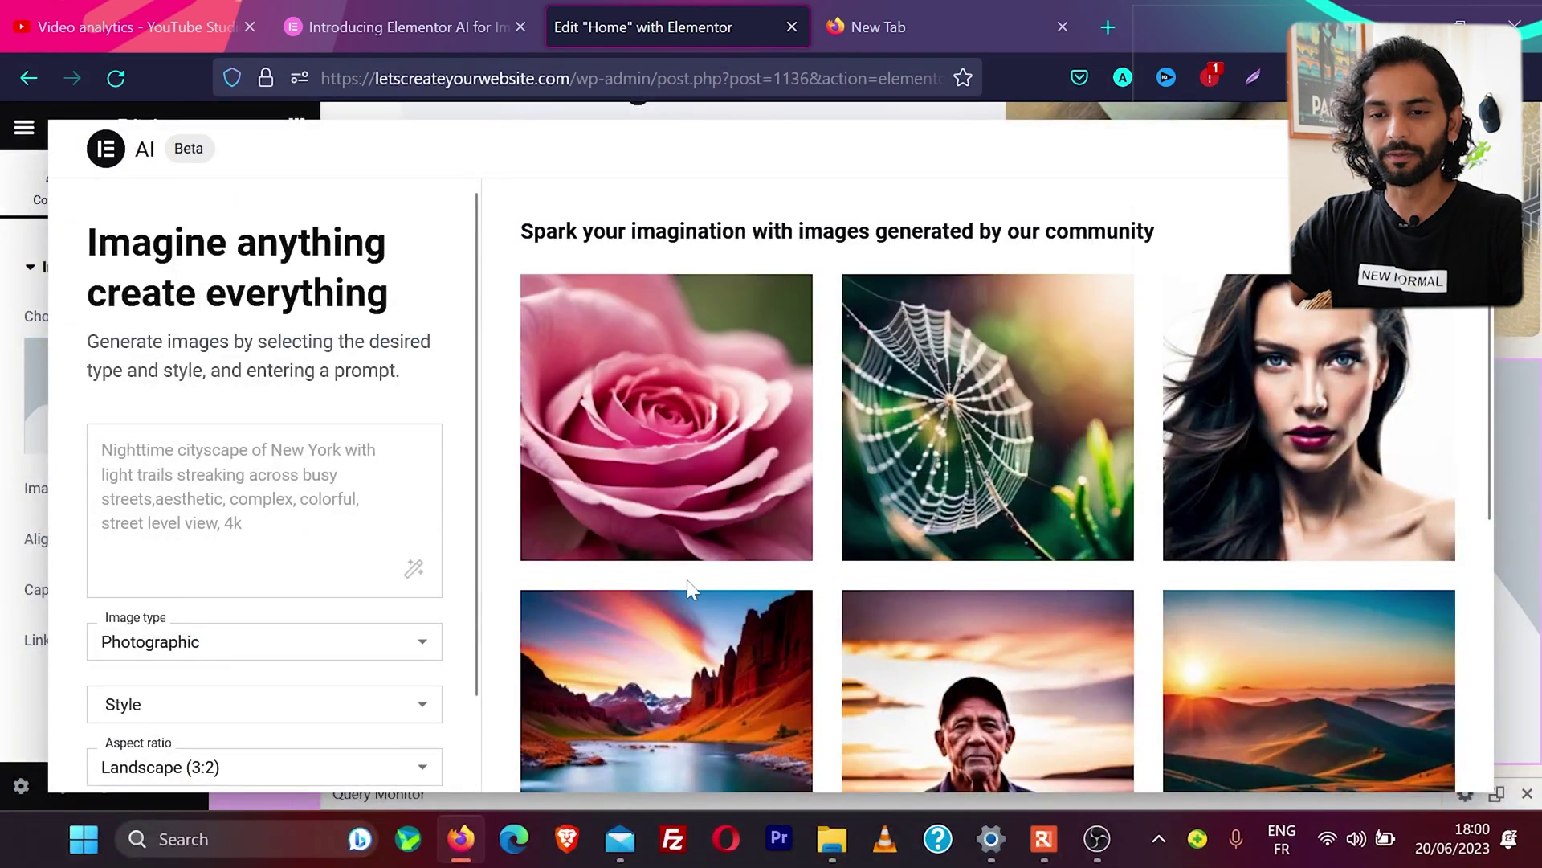
pyautogui.scroll(-2, 686, 577)
pyautogui.scroll(3, 686, 577)
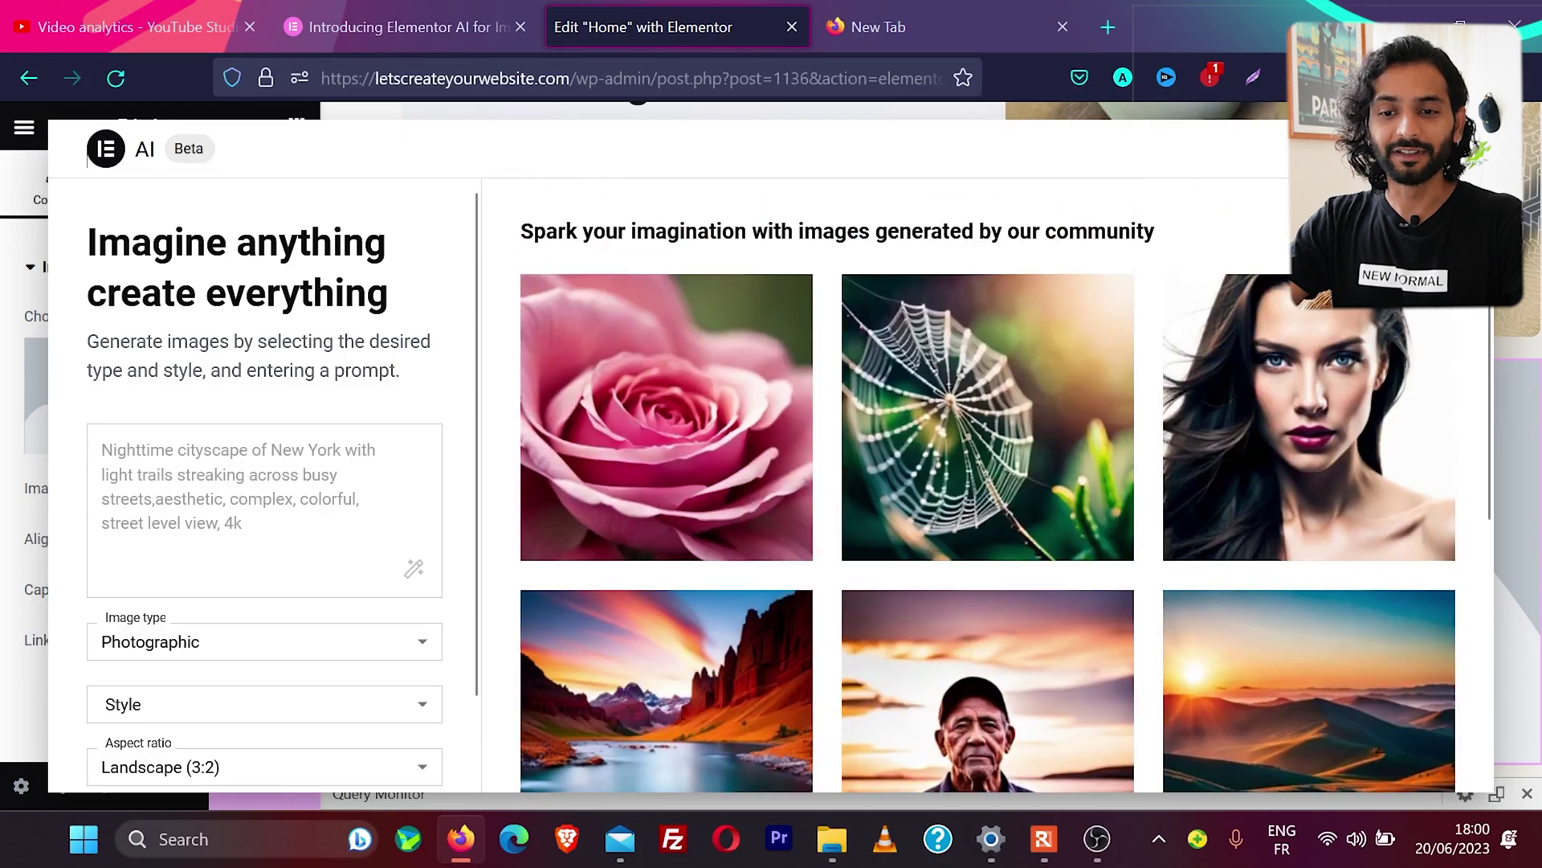
# Generate AI images from the prompt "ADD A CONTACT US IMAGE", keeping the Photographic type and Landscape (3:2) ratio.
pyautogui.click(102, 450)
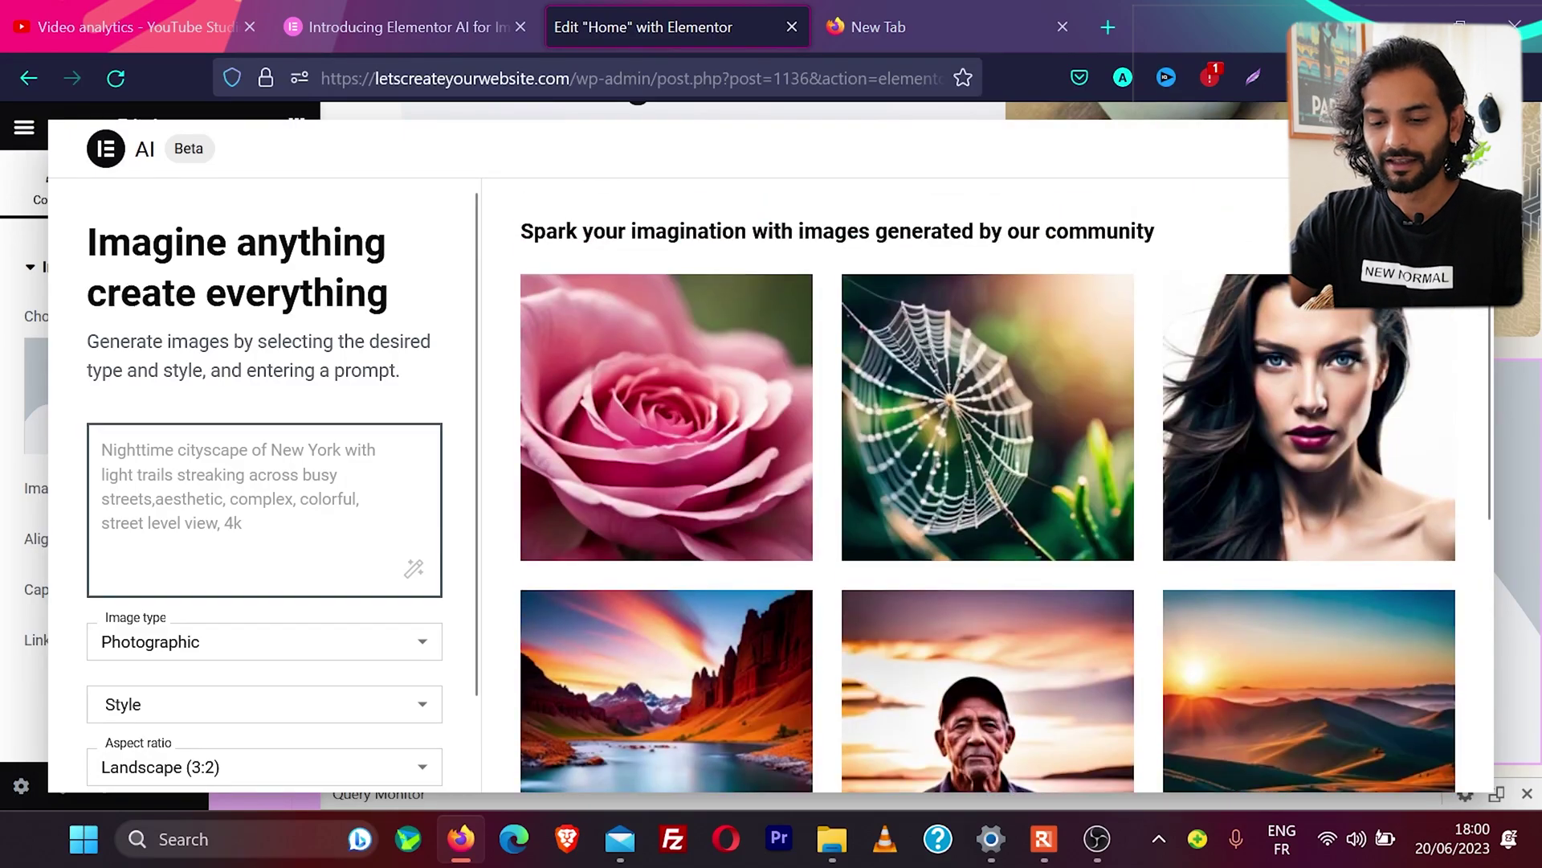
pyautogui.write('ADD A CONTA')
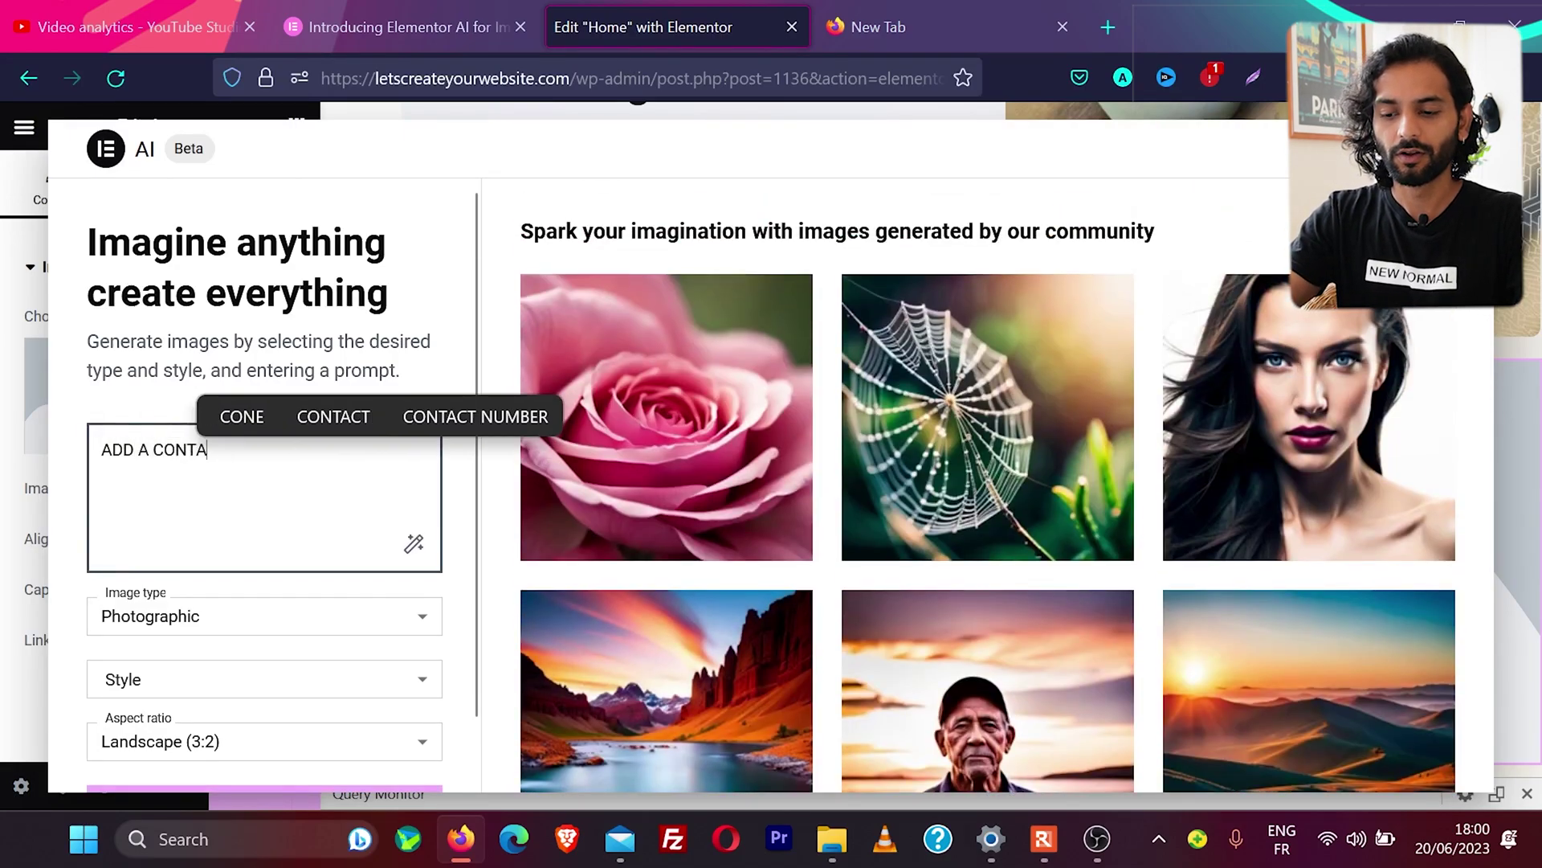
pyautogui.write('CT US IMAGE')
pyautogui.scroll(-1, 274, 560)
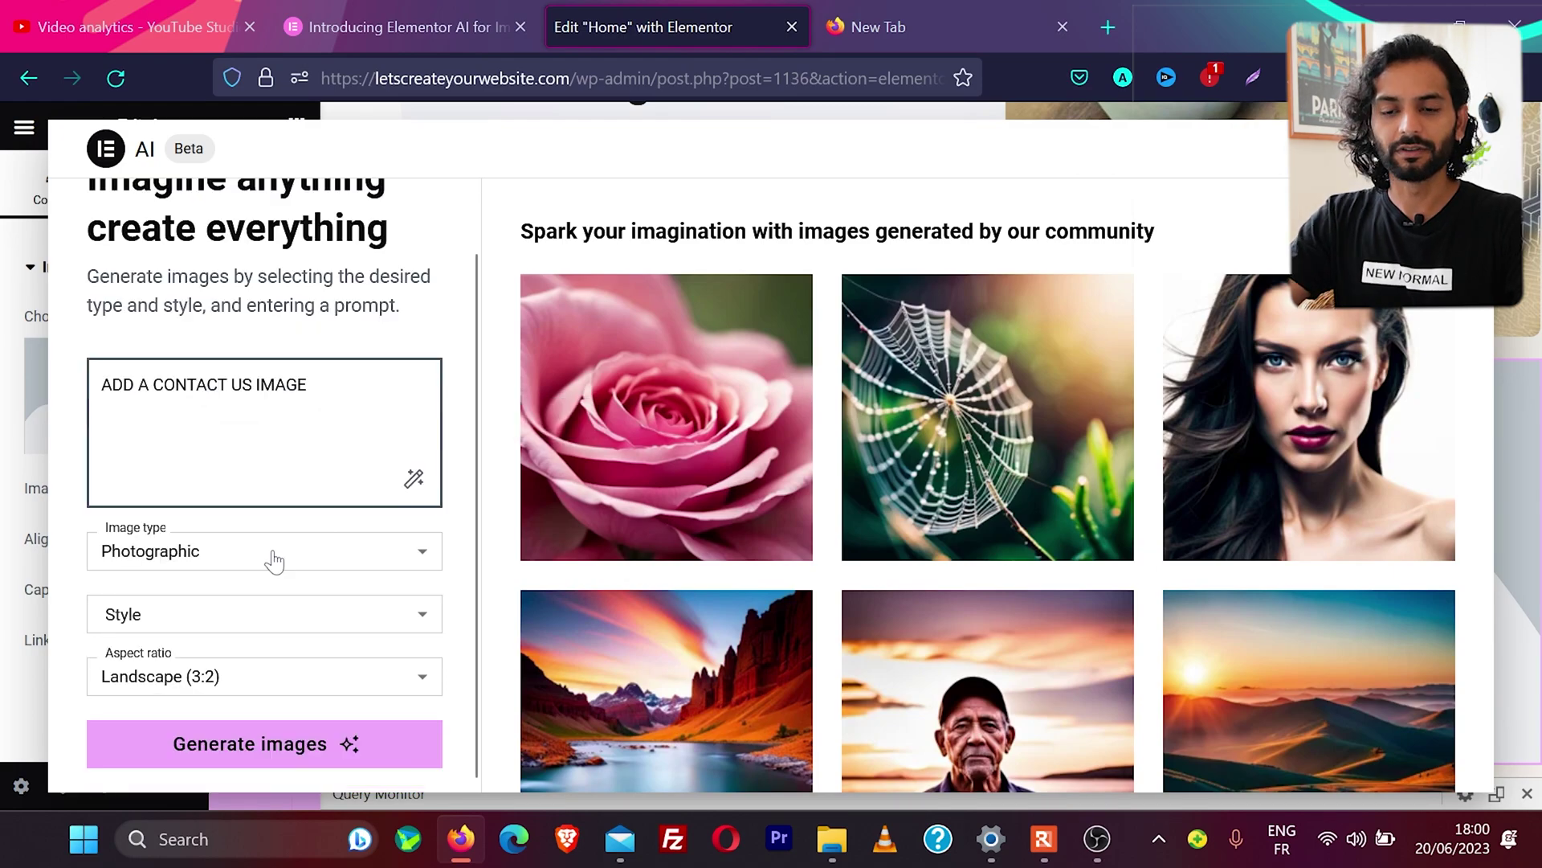
pyautogui.click(274, 560)
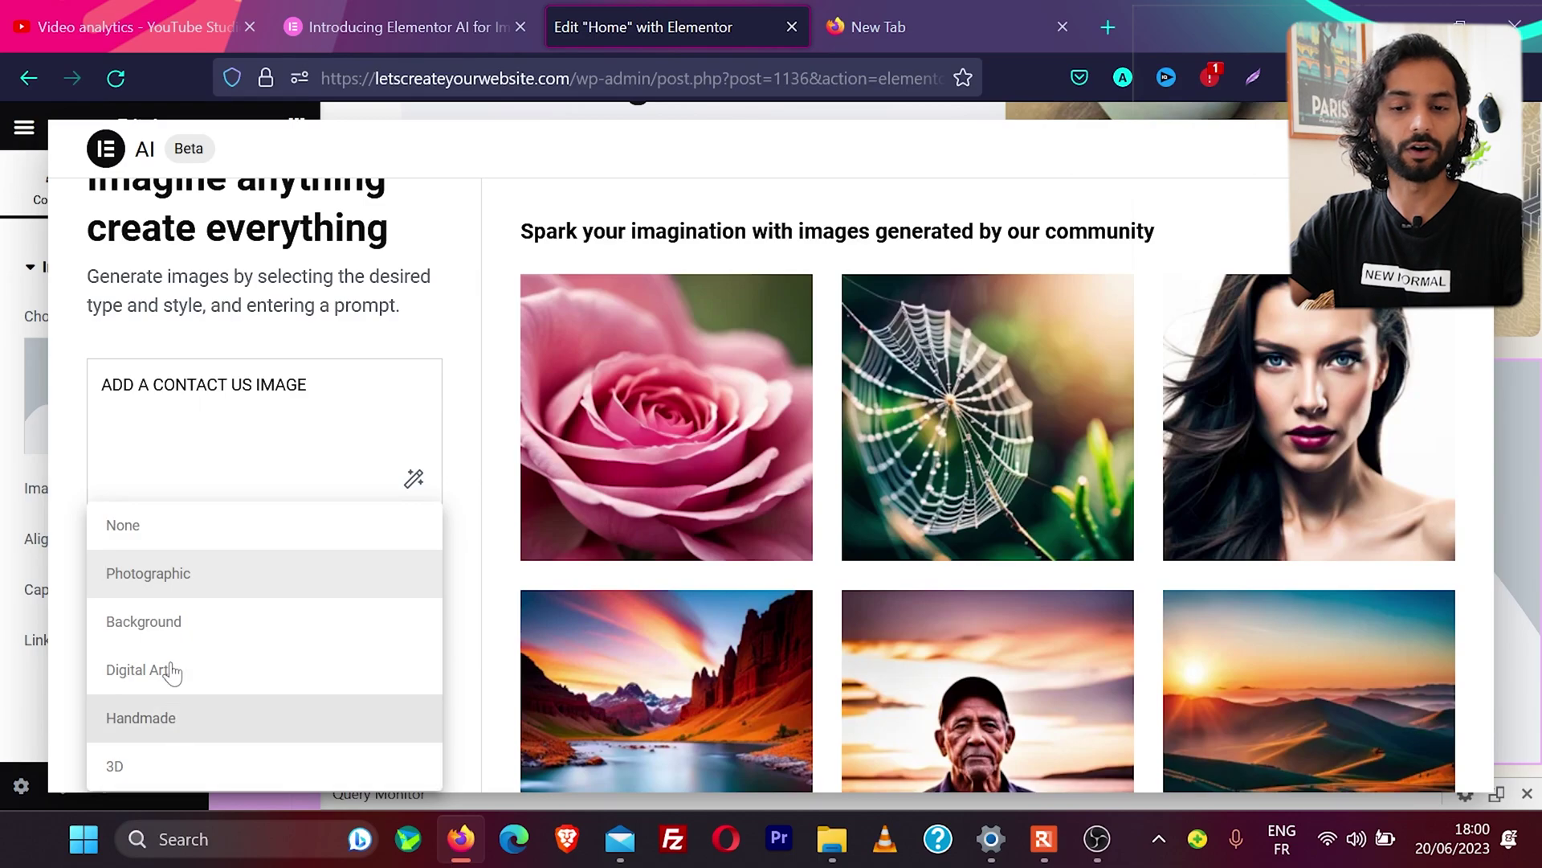
pyautogui.click(73, 461)
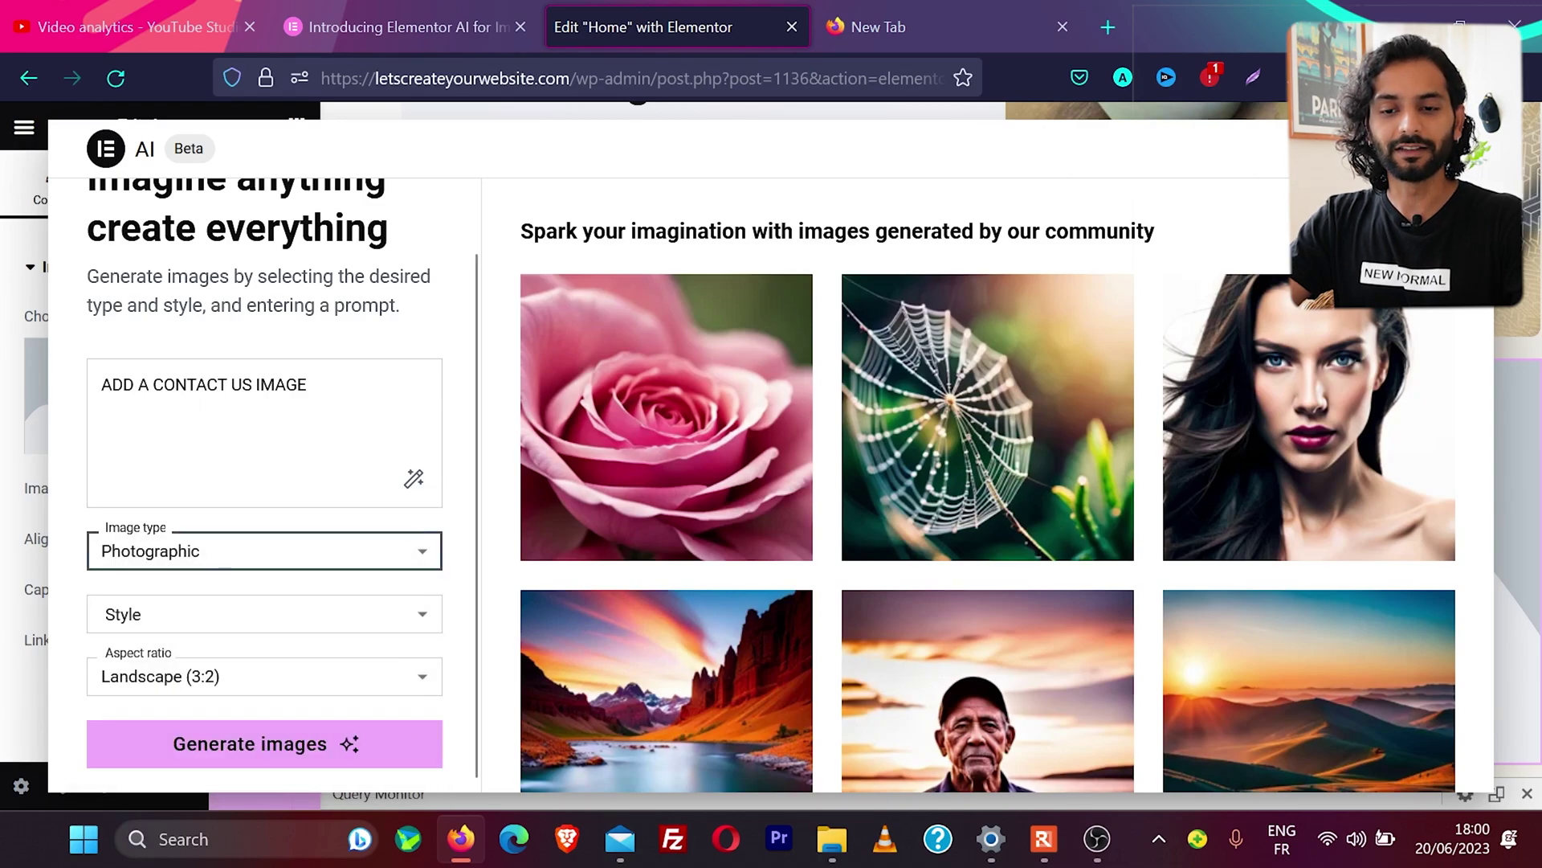
pyautogui.click(263, 742)
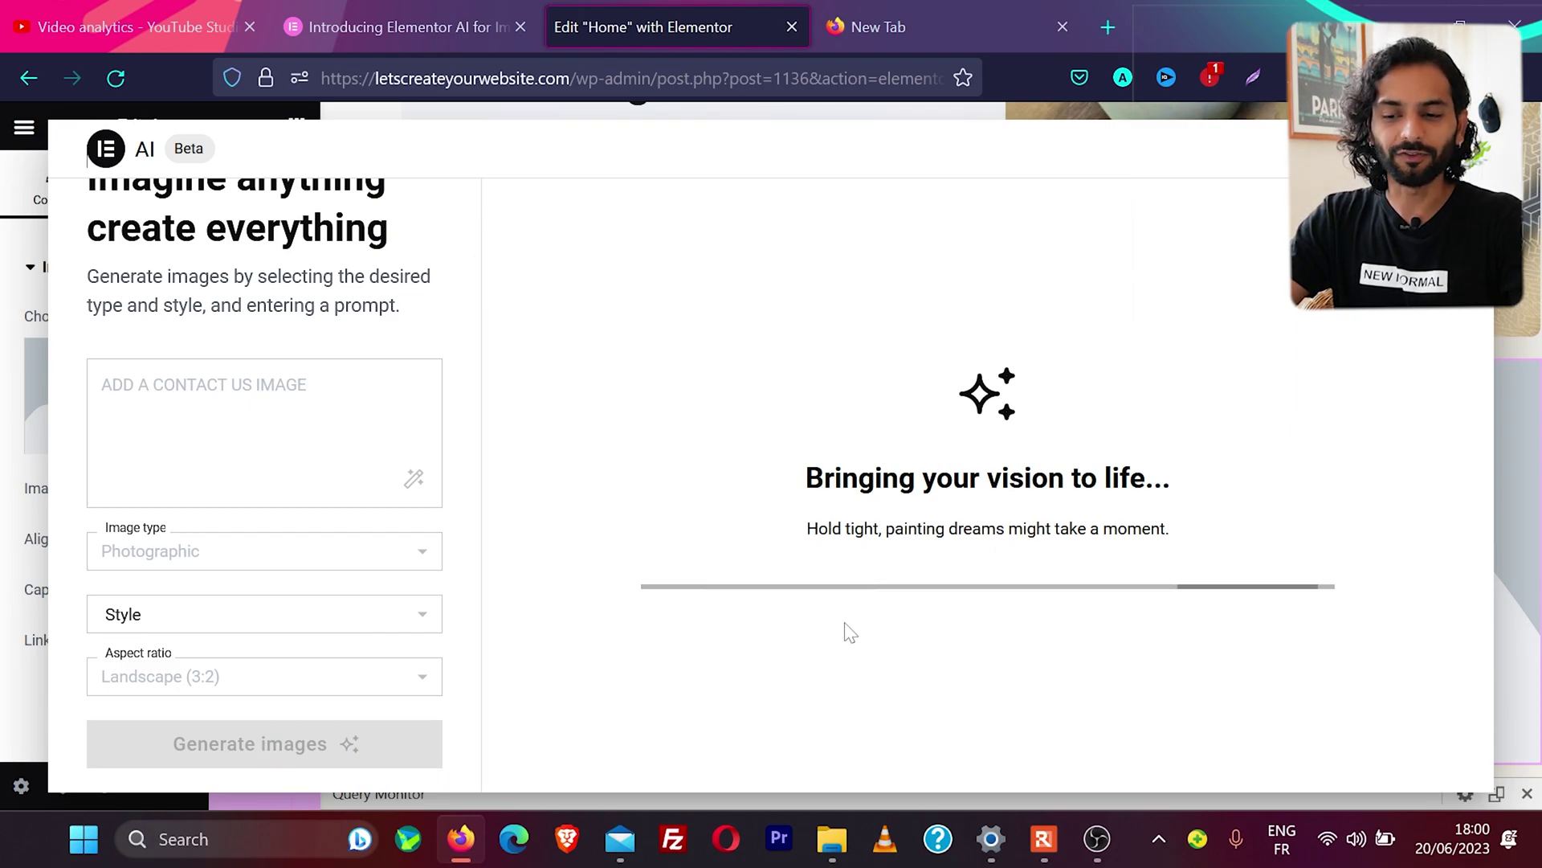
# Switch to the Mail app and check the Elementor AI trial emails in the inbox.
pyautogui.click(633, 843)
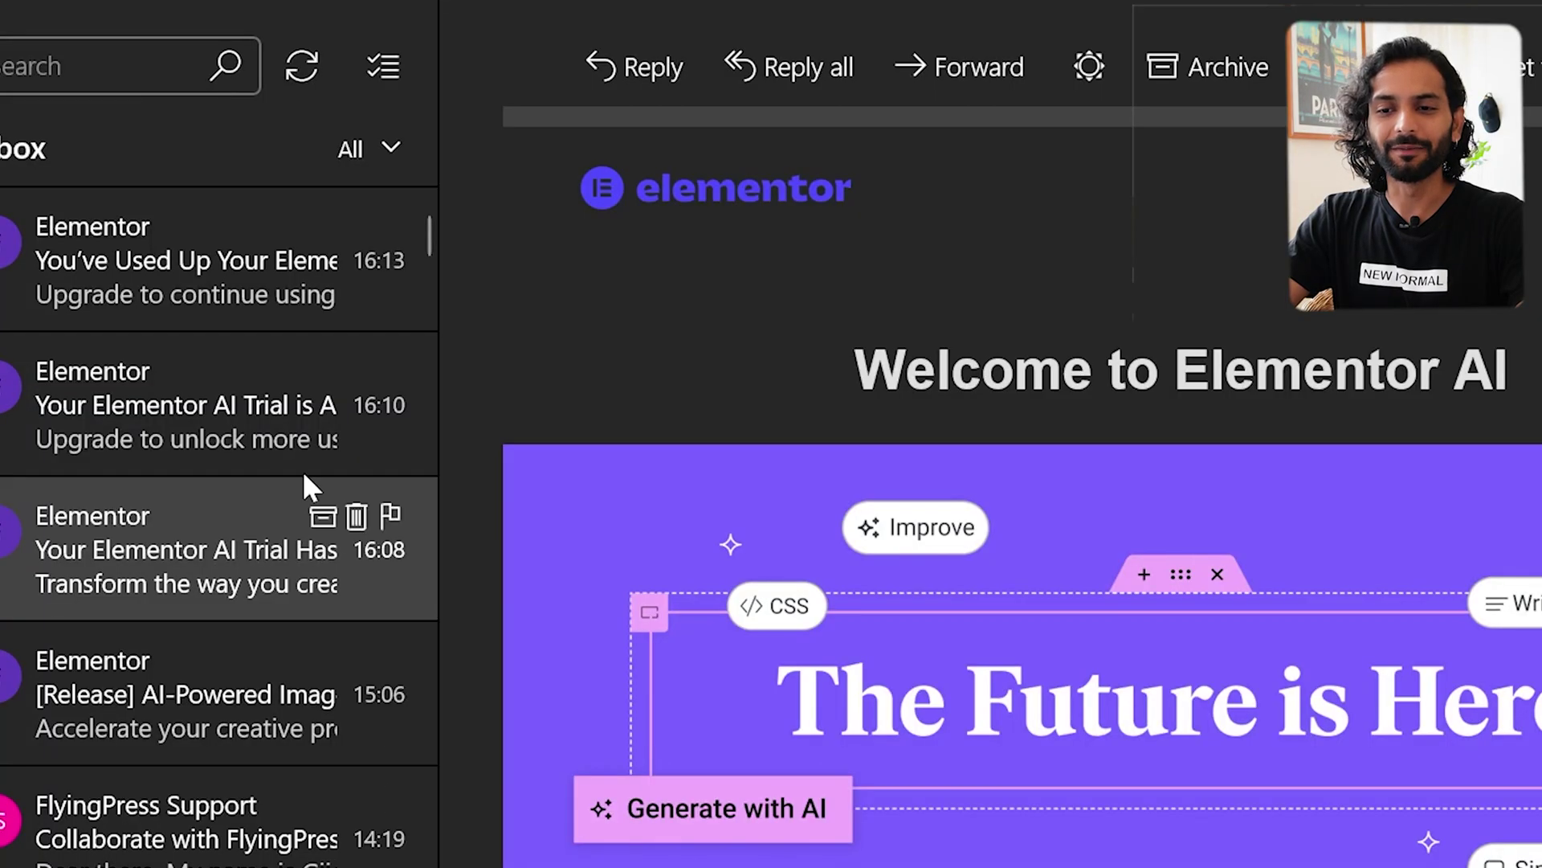
pyautogui.click(253, 384)
pyautogui.moveTo(600, 117); pyautogui.dragTo(1149, 117)
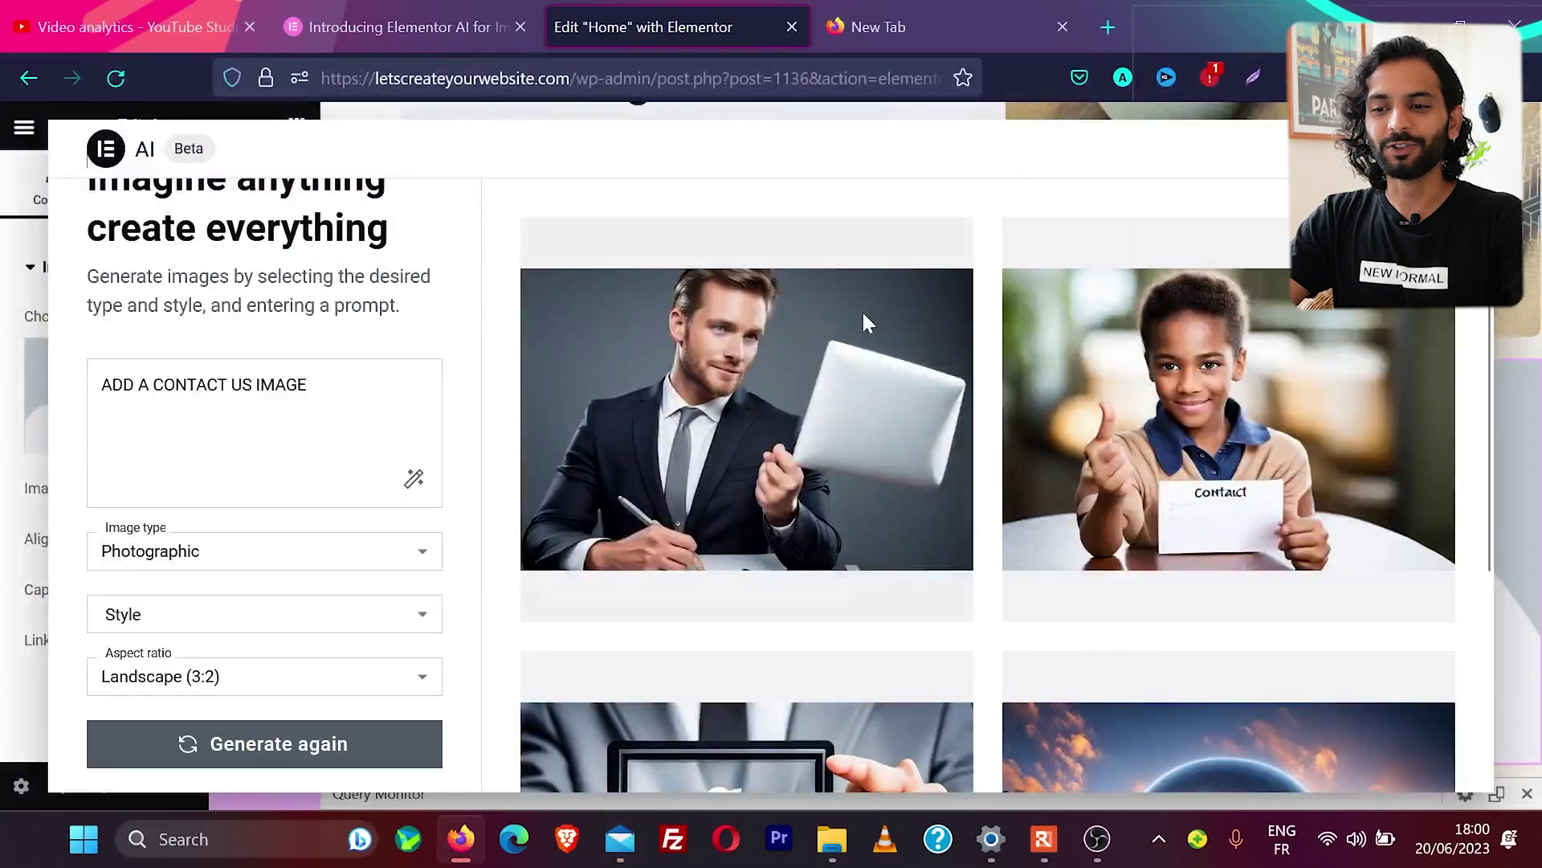
# Review the generated contact images in the browser and use the one of the suited man holding a laptop.
pyautogui.moveTo(655, 456)
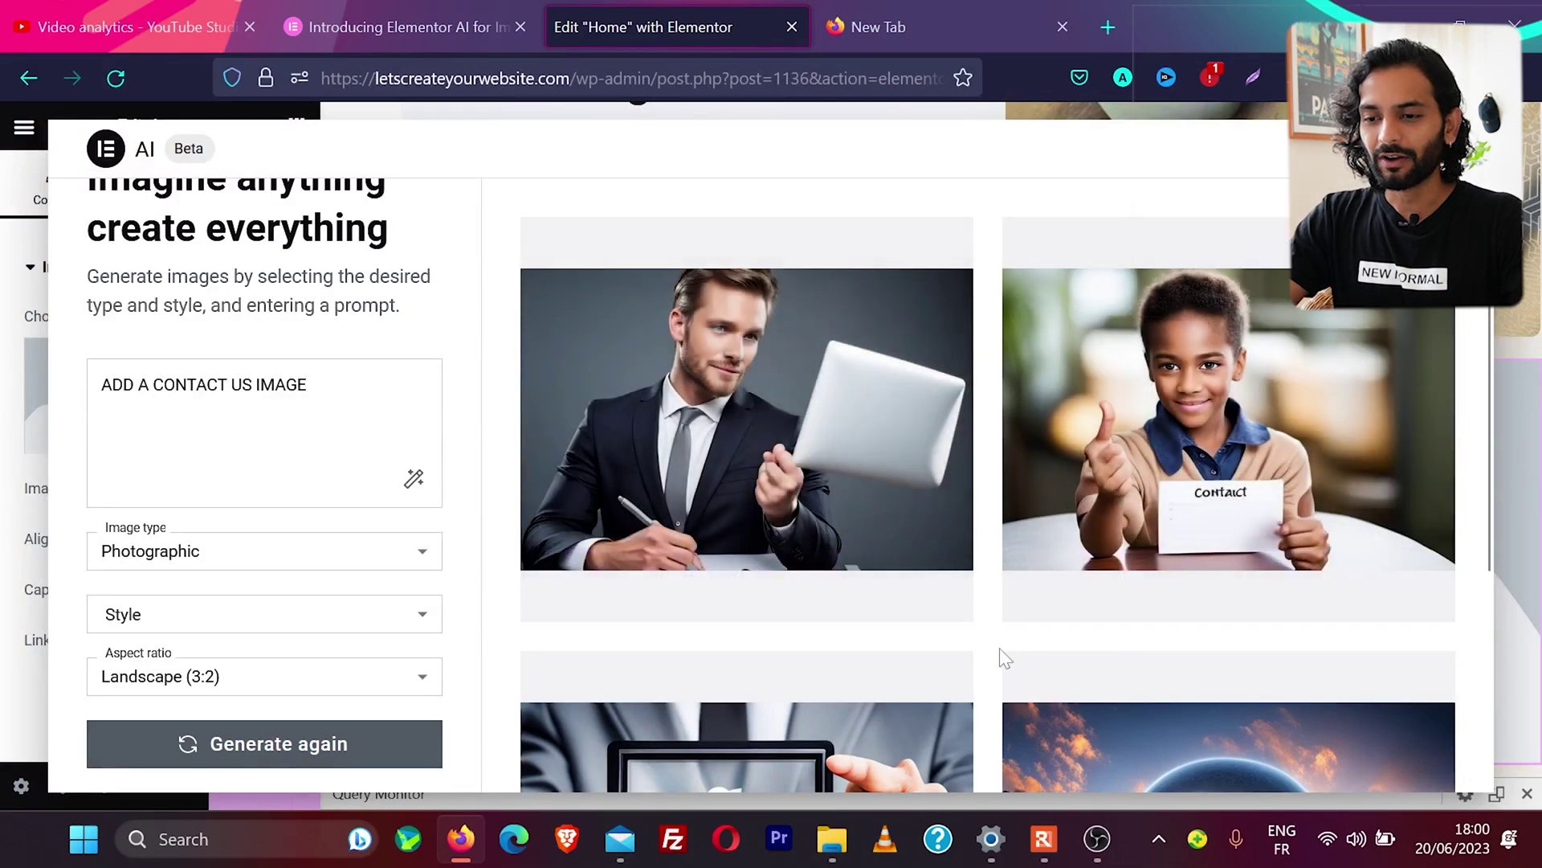
pyautogui.scroll(-3, 1000, 665)
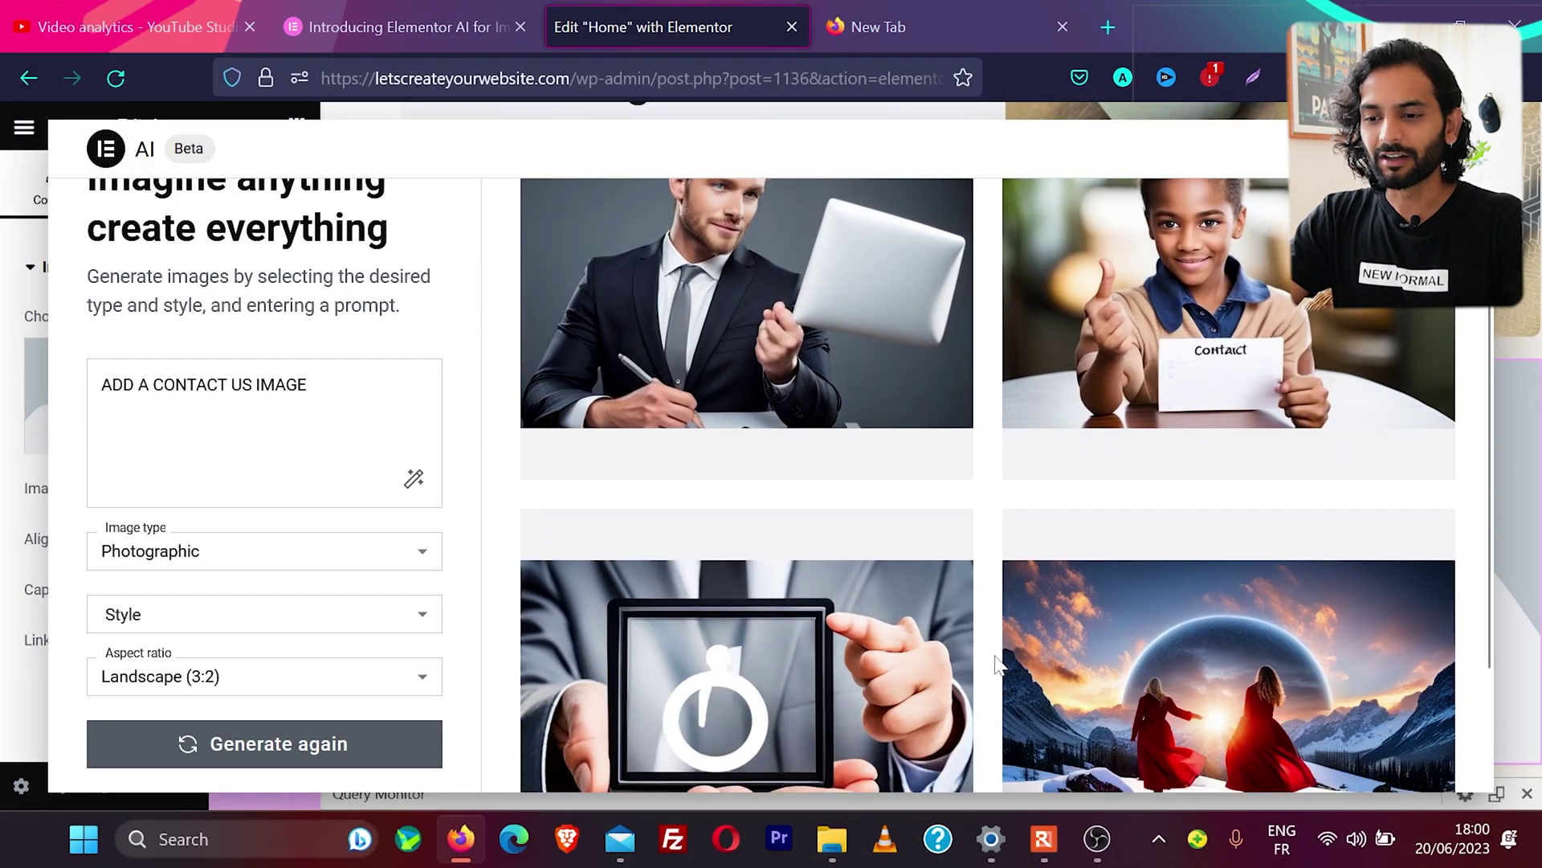
pyautogui.scroll(3, 994, 654)
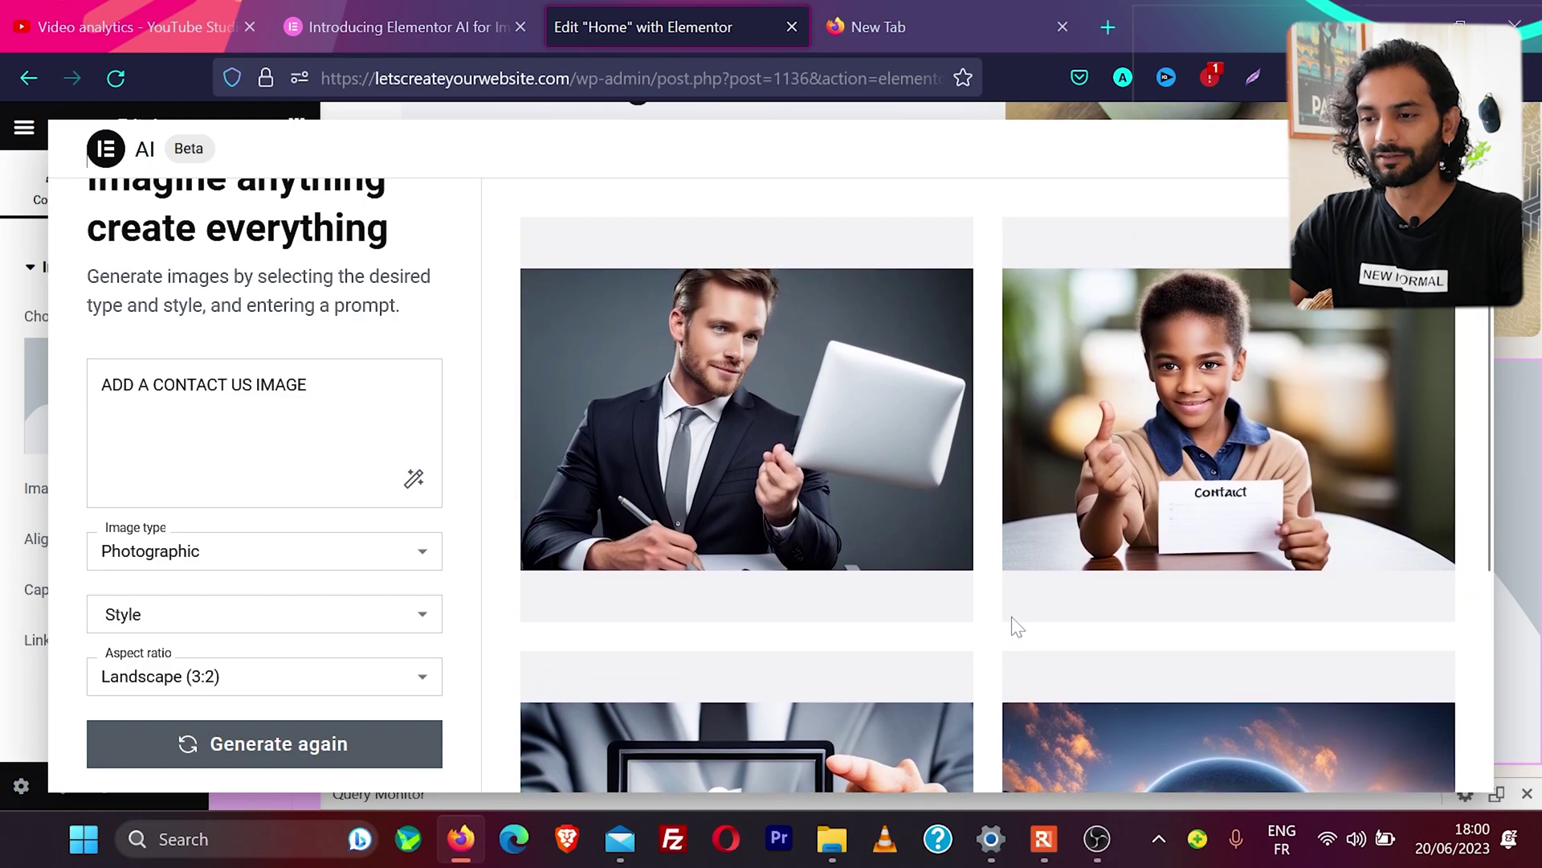
pyautogui.moveTo(1014, 638)
pyautogui.scroll(-4, 991, 595)
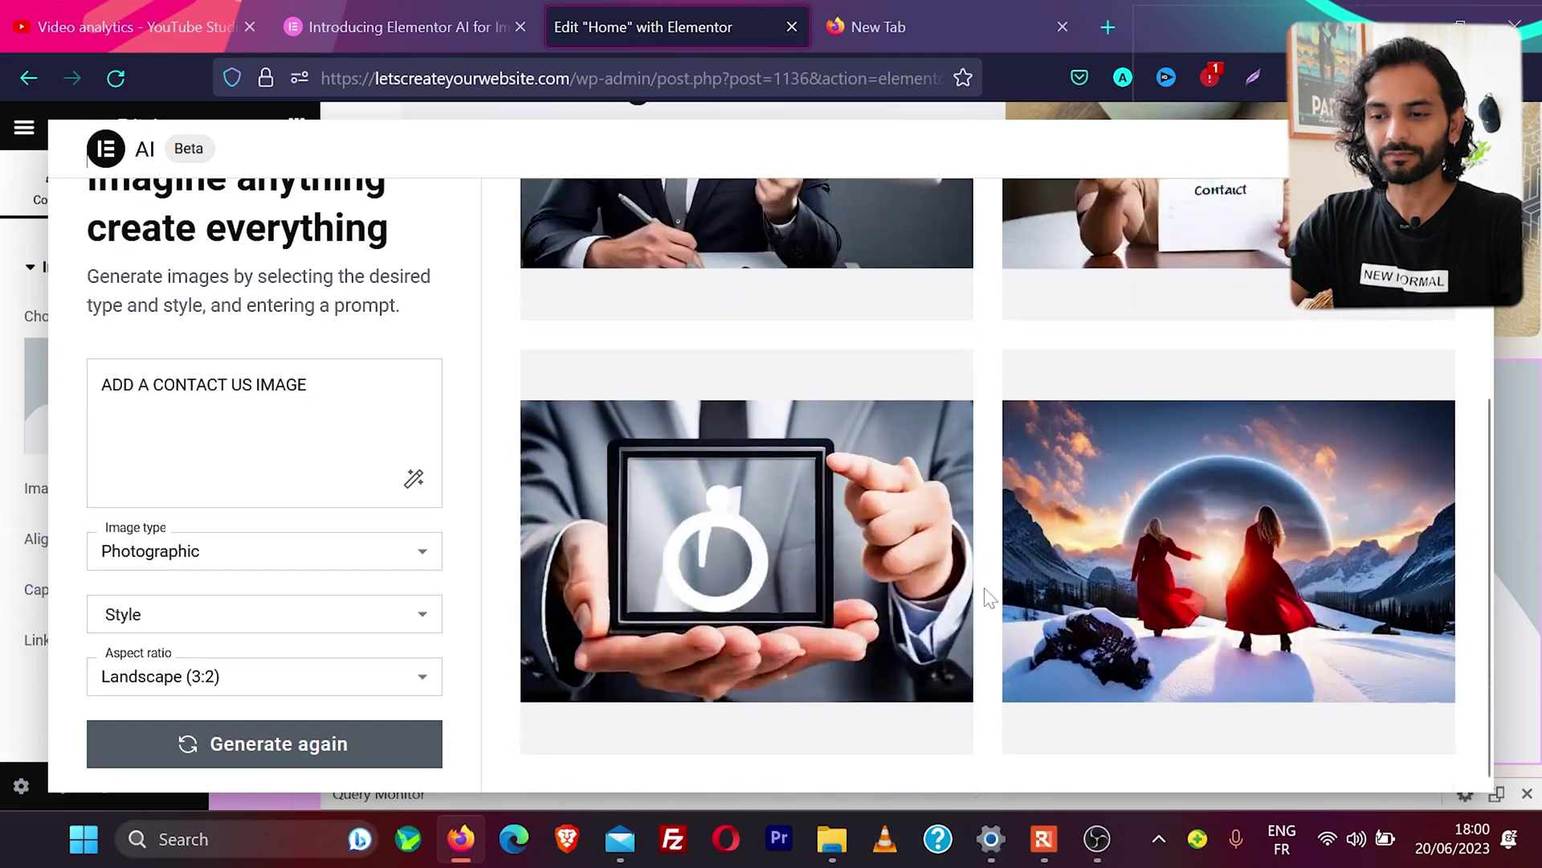
pyautogui.scroll(4, 914, 528)
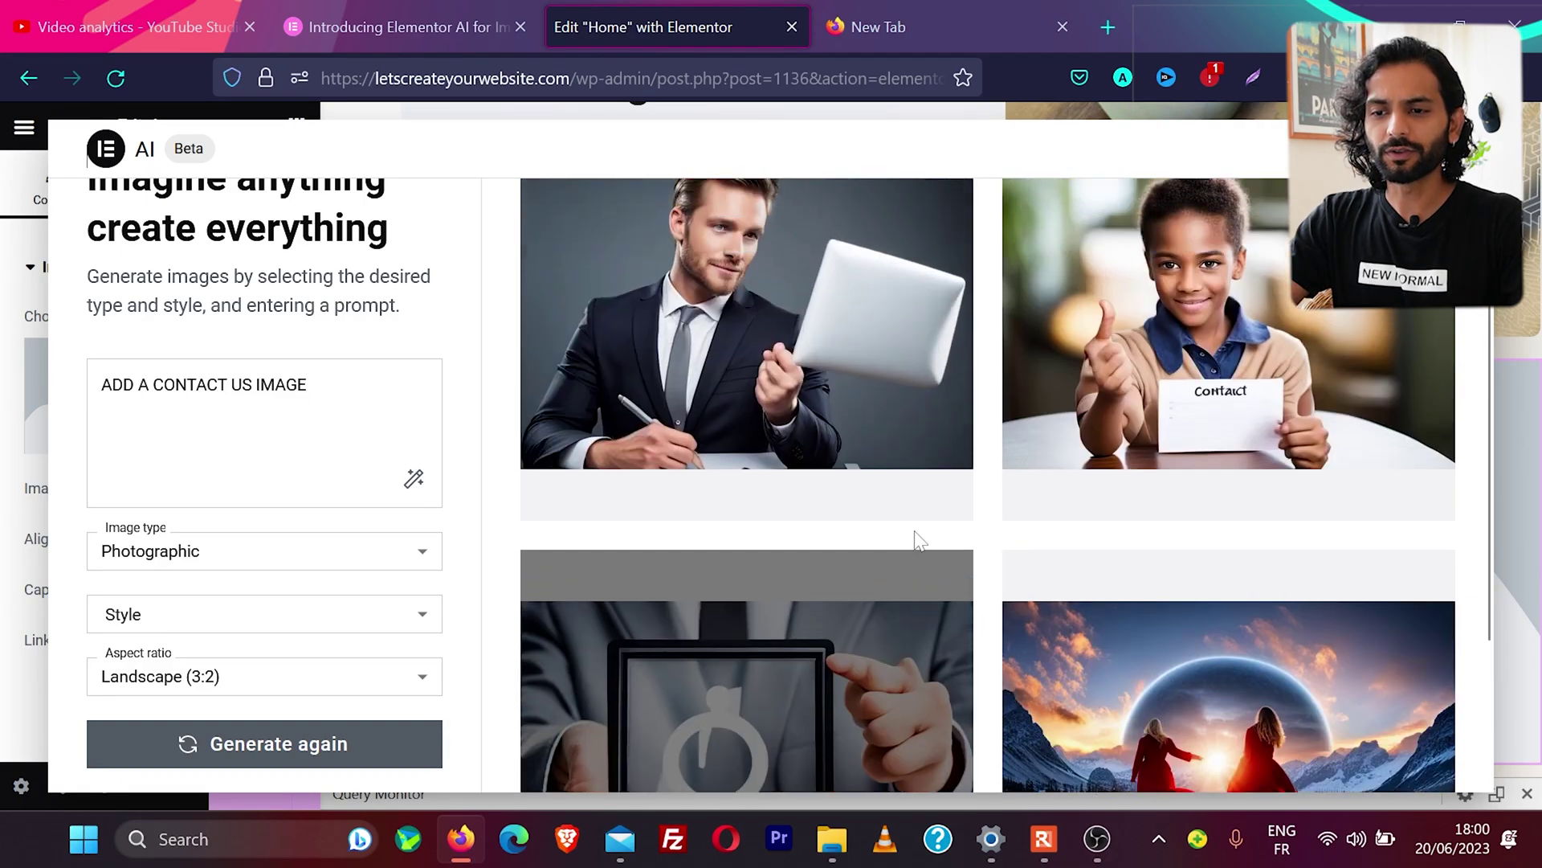
pyautogui.moveTo(786, 461)
pyautogui.click(685, 596)
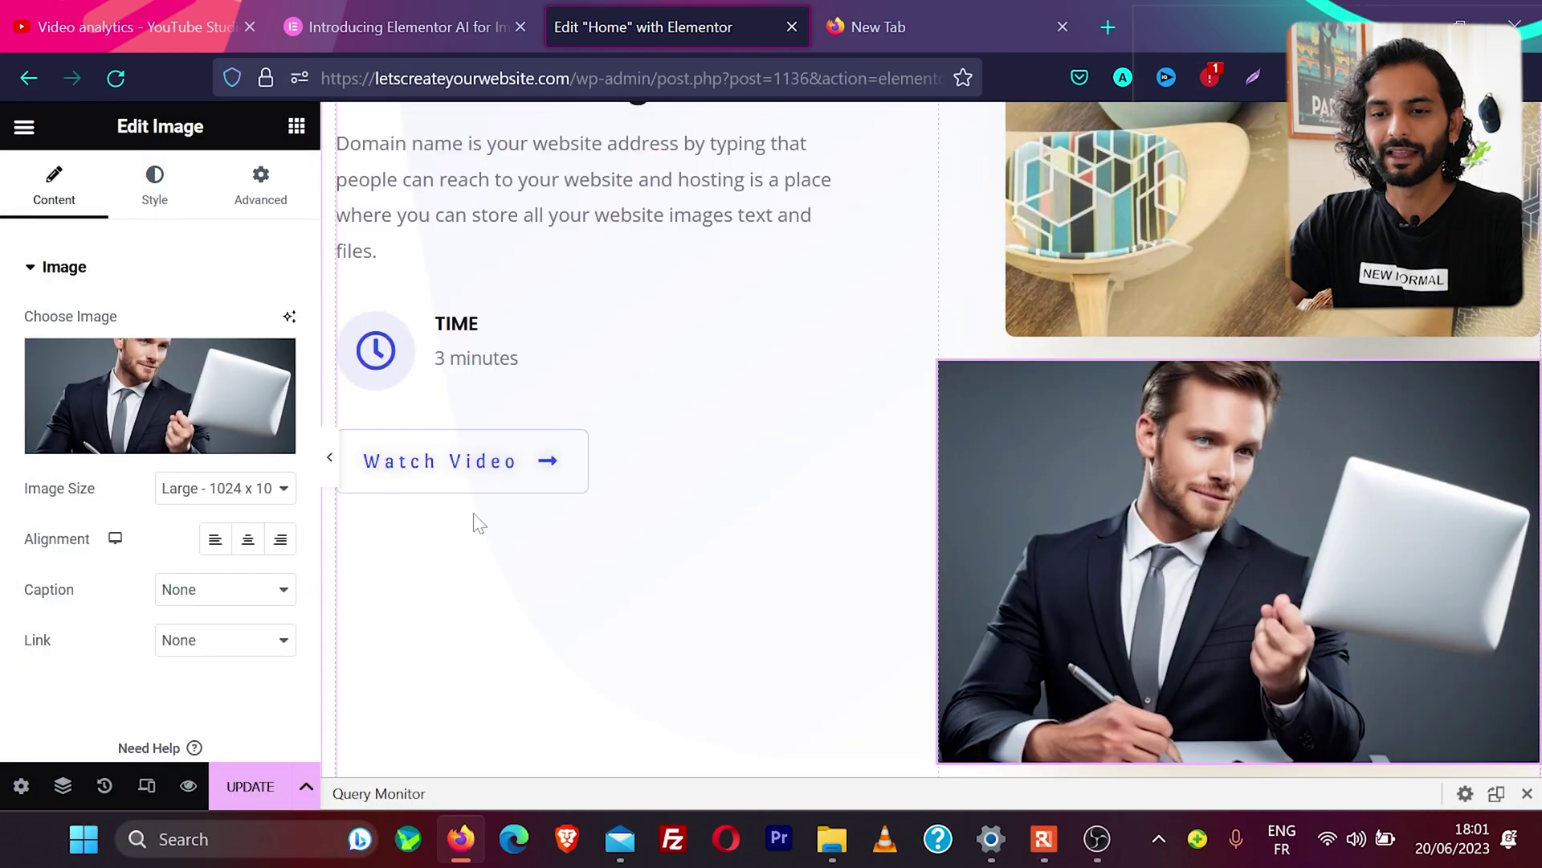
# Open the inserted image for AI editing and look through the aspect ratio options of Expand Image.
pyautogui.click(289, 318)
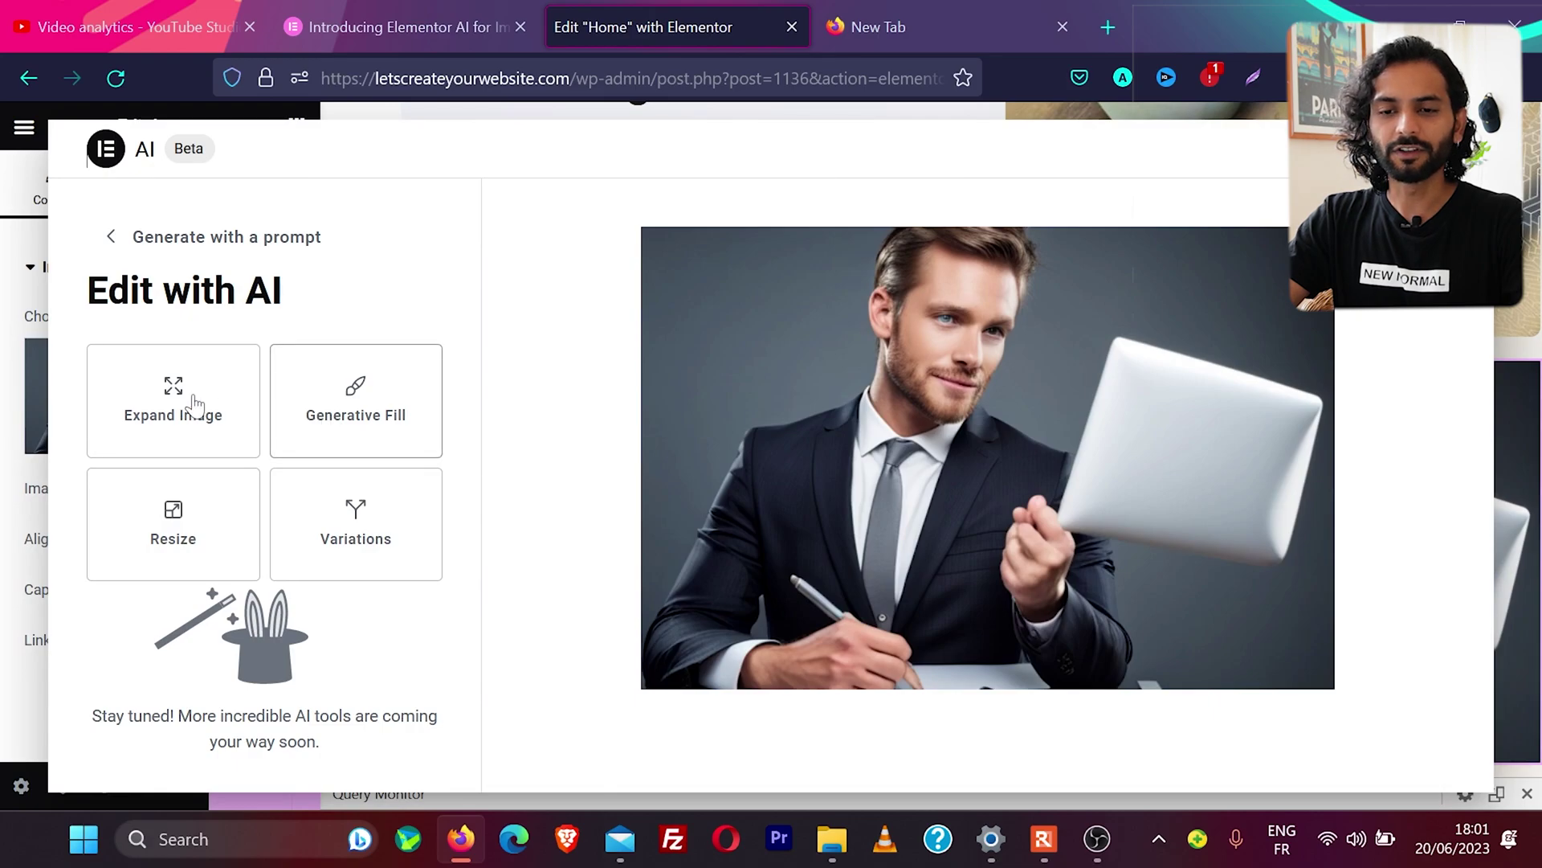
pyautogui.click(167, 416)
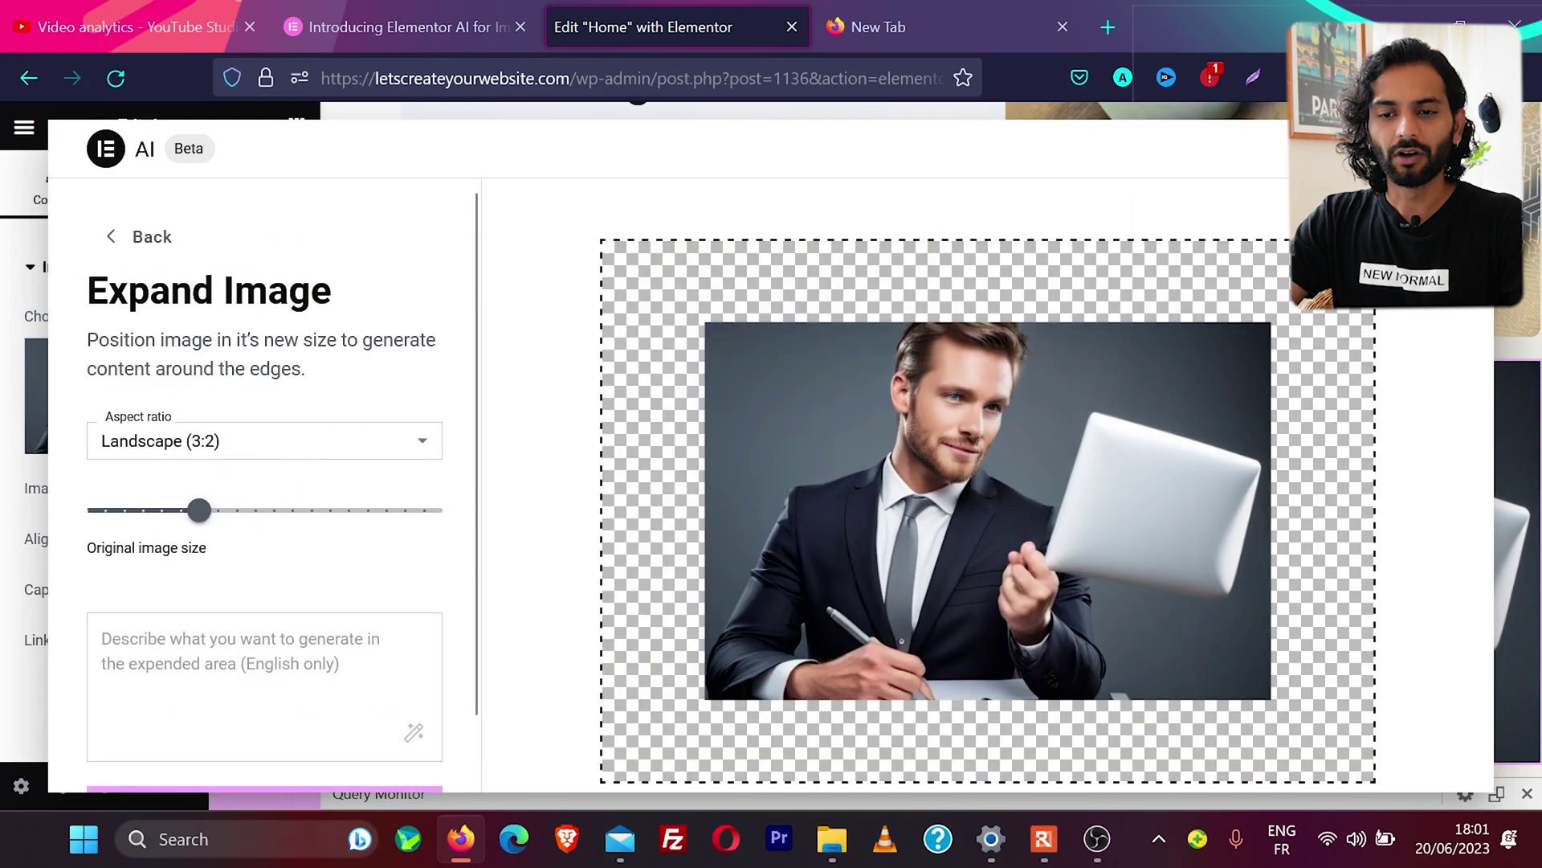
pyautogui.click(328, 446)
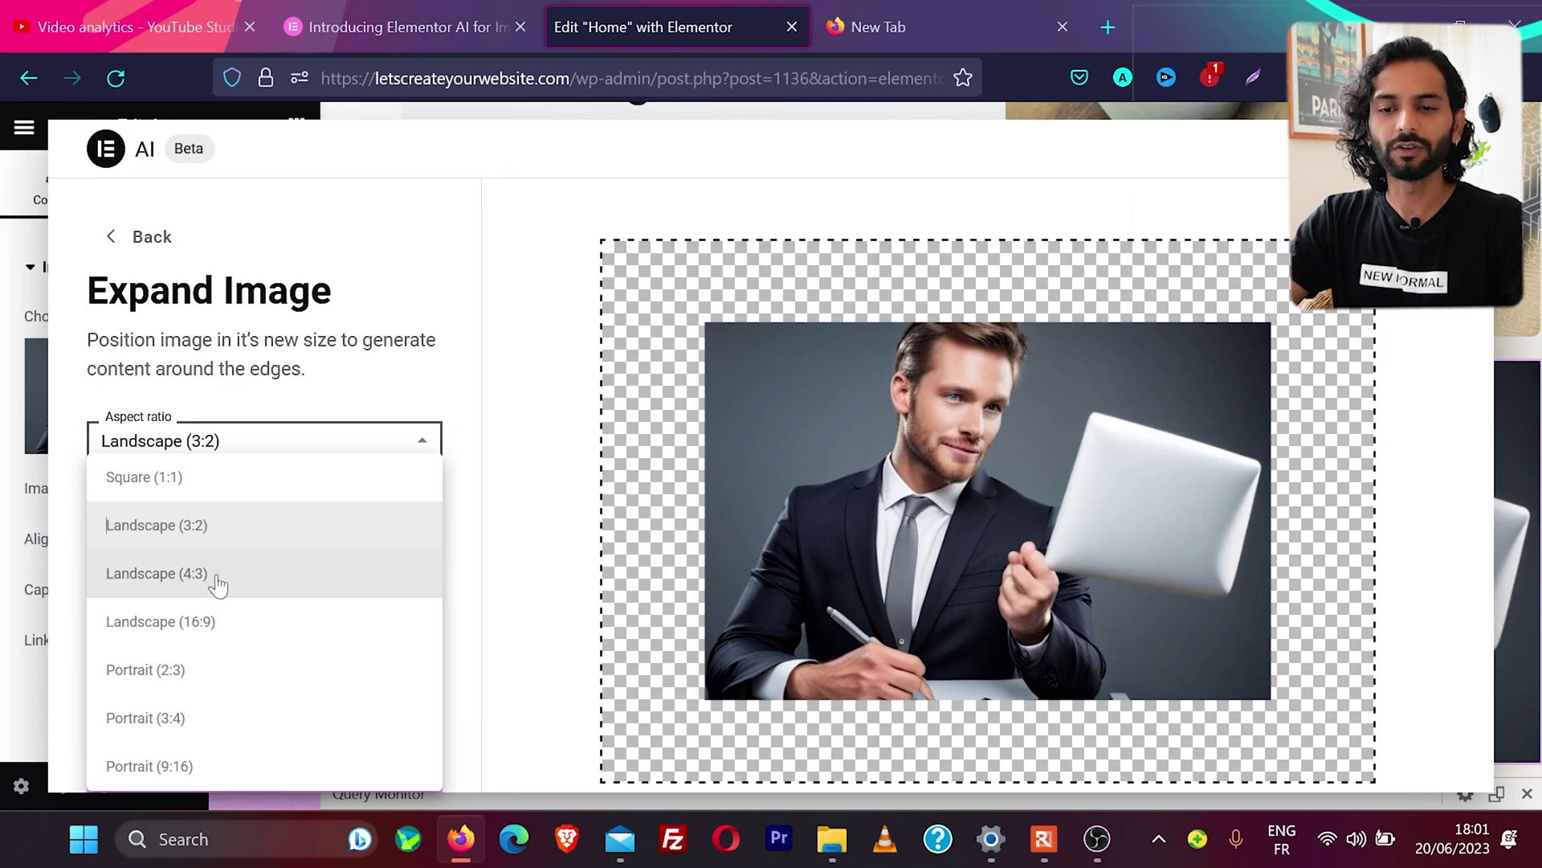
pyautogui.click(371, 383)
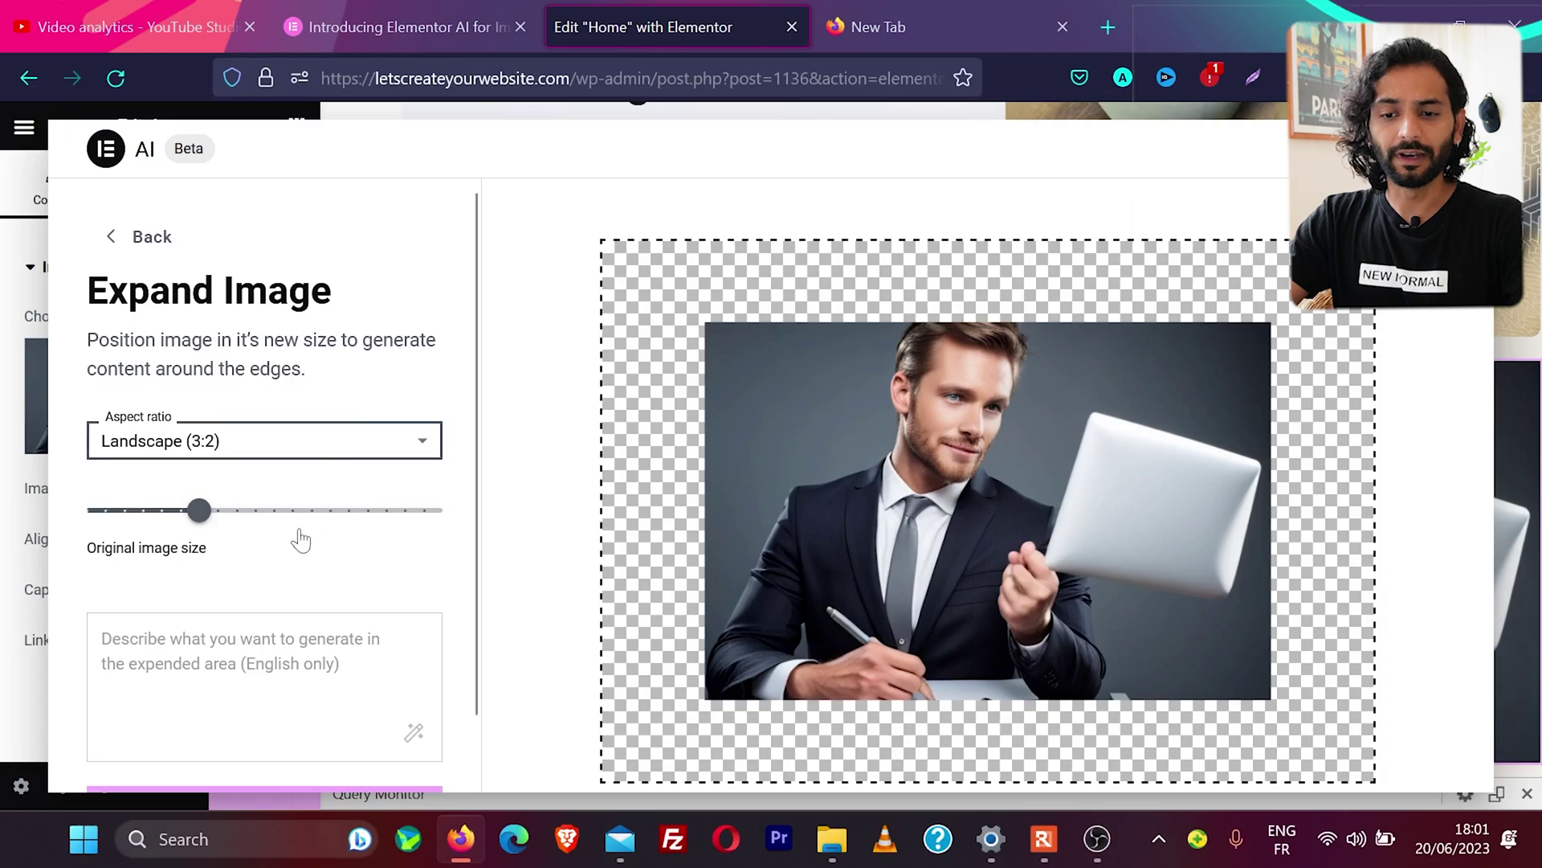
pyautogui.click(113, 237)
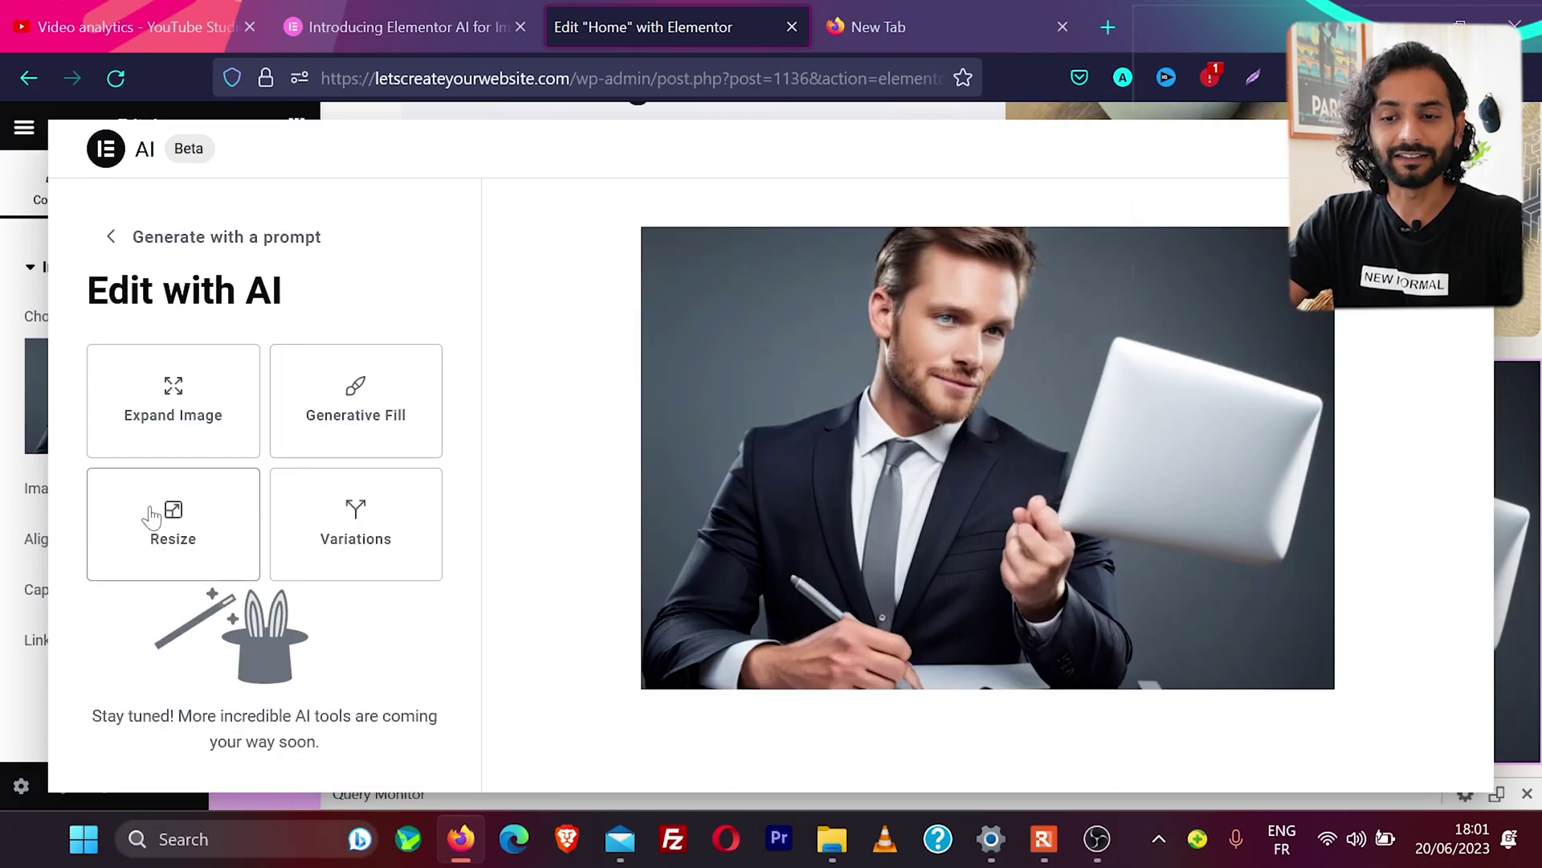
# Generate variations of the suited man image with the prompt "ADD LAPTOP".
pyautogui.click(354, 523)
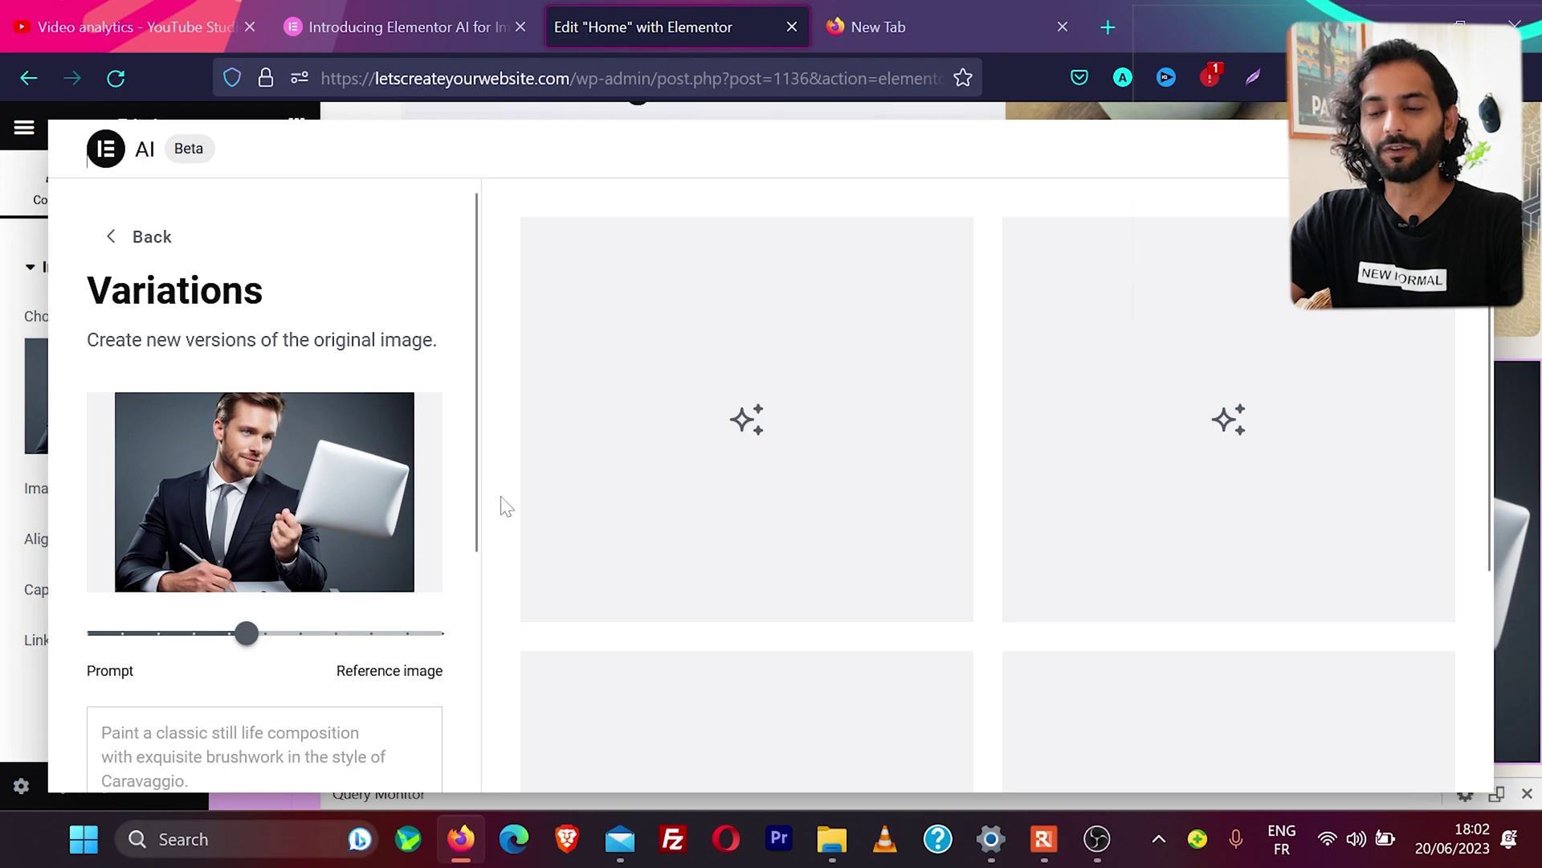
pyautogui.scroll(-3, 575, 537)
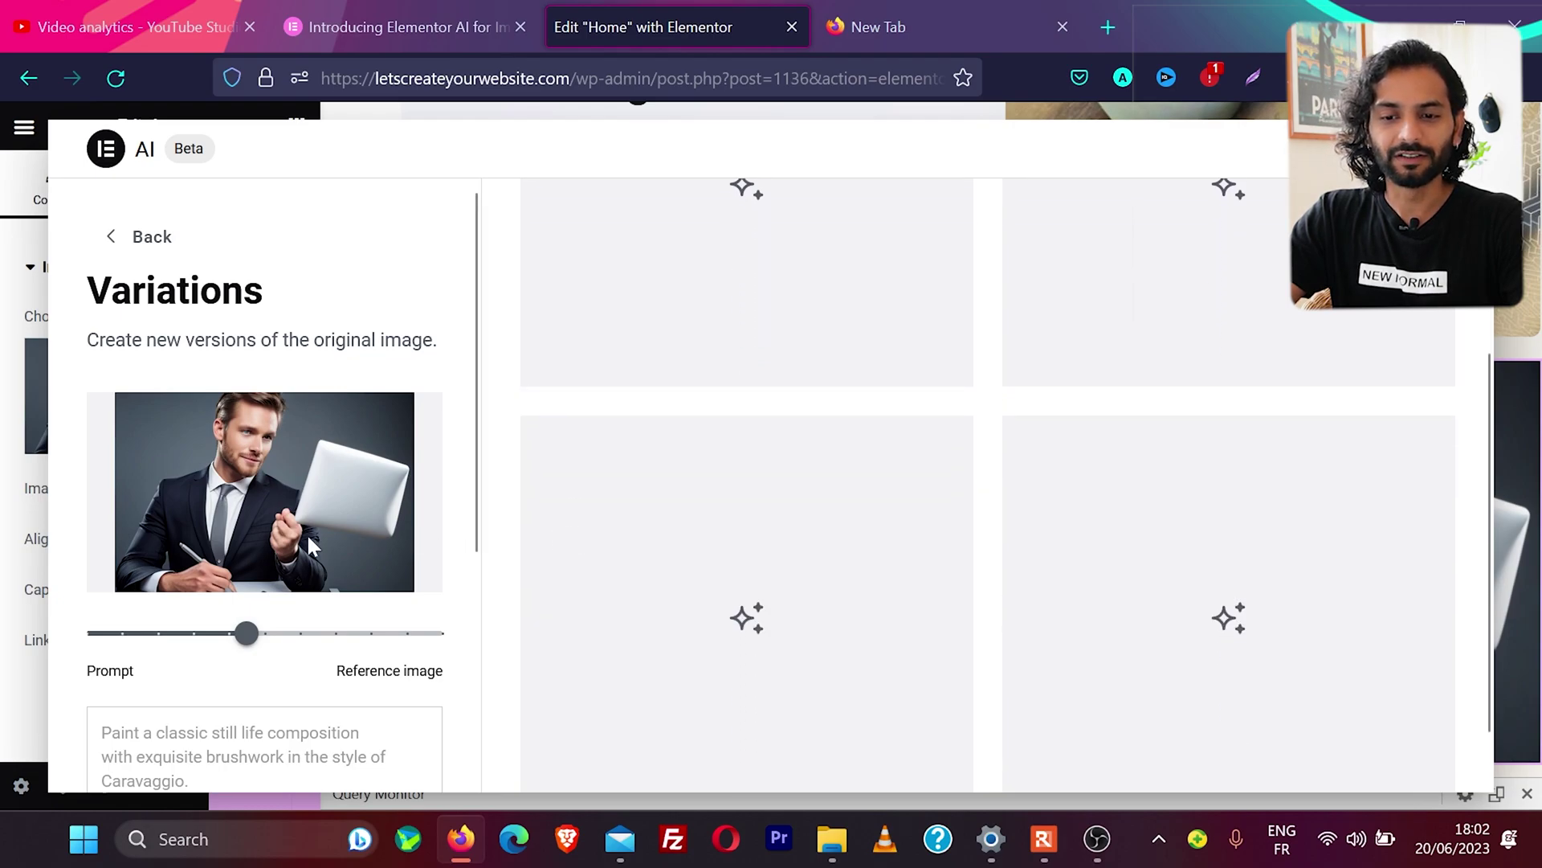
pyautogui.scroll(-1, 293, 551)
pyautogui.scroll(-5, 293, 551)
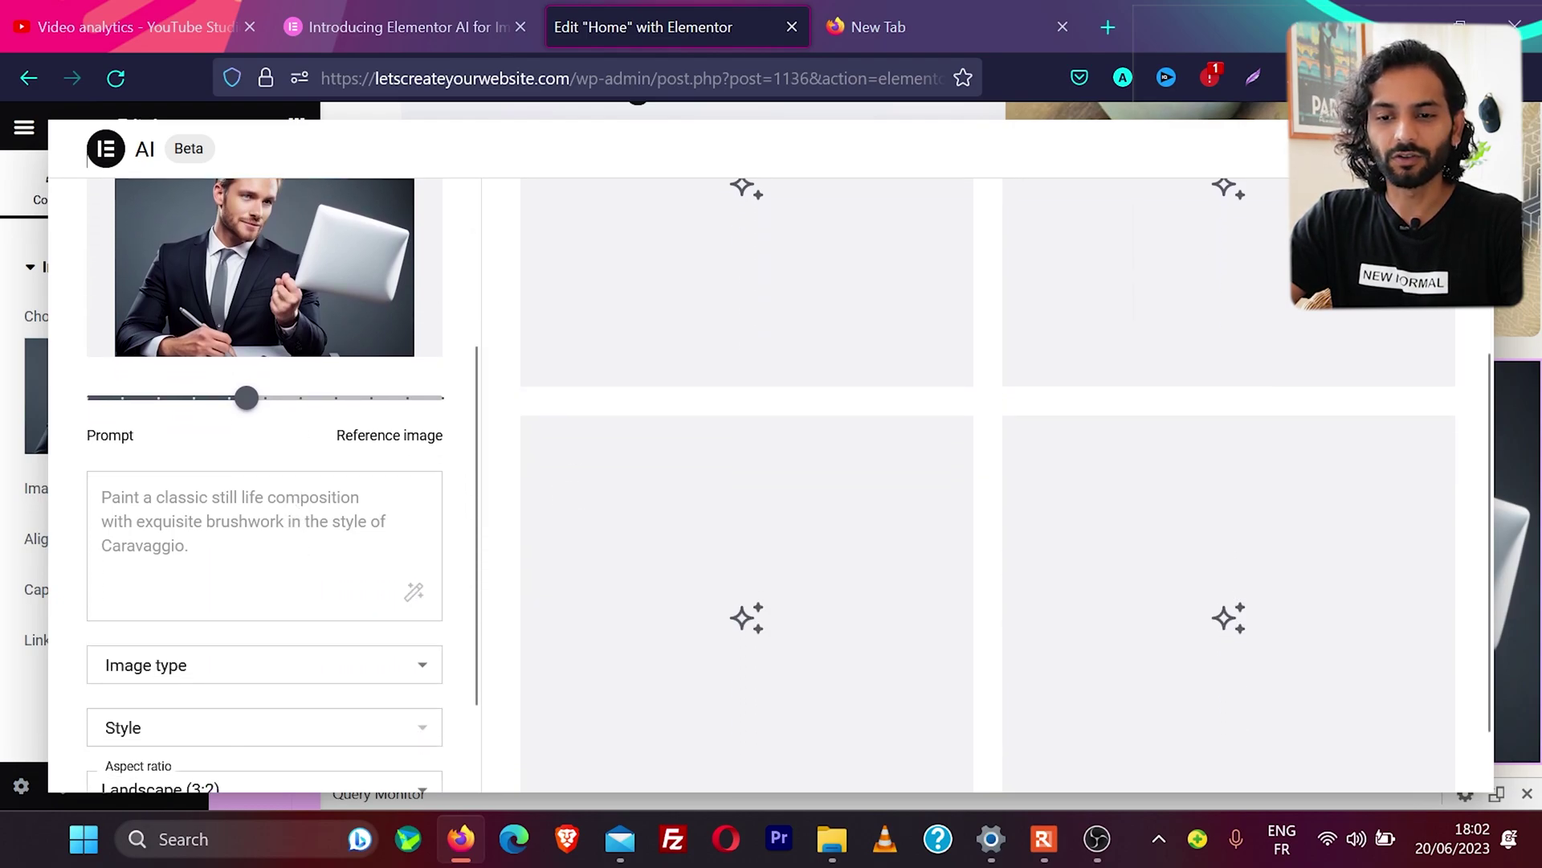
pyautogui.scroll(-2, 325, 381)
pyautogui.click(322, 450)
pyautogui.write('ADD LA')
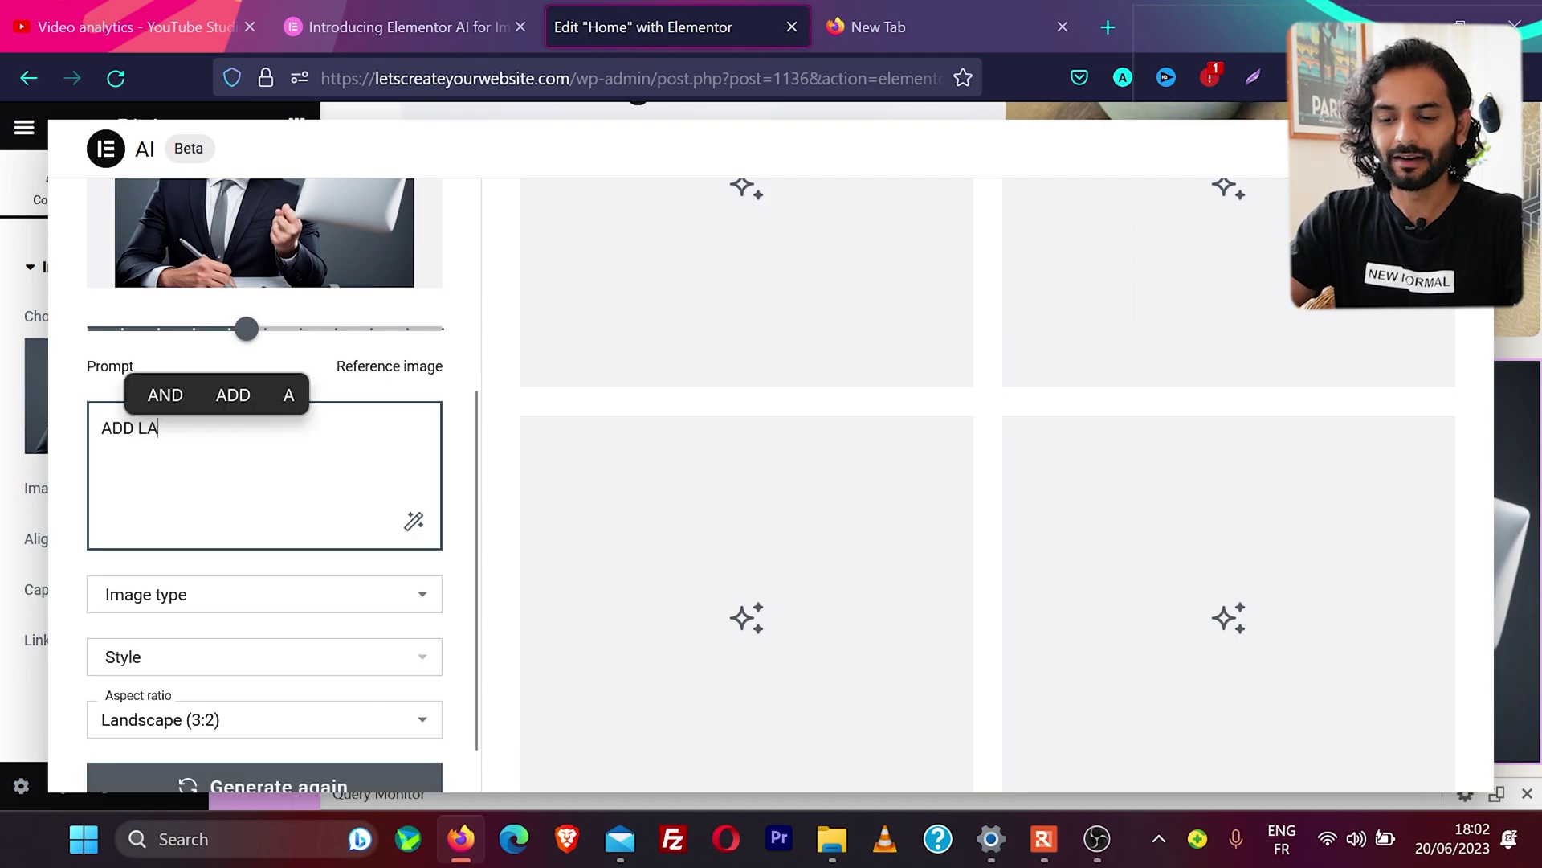
pyautogui.write('PTOP')
pyautogui.scroll(-1, 304, 626)
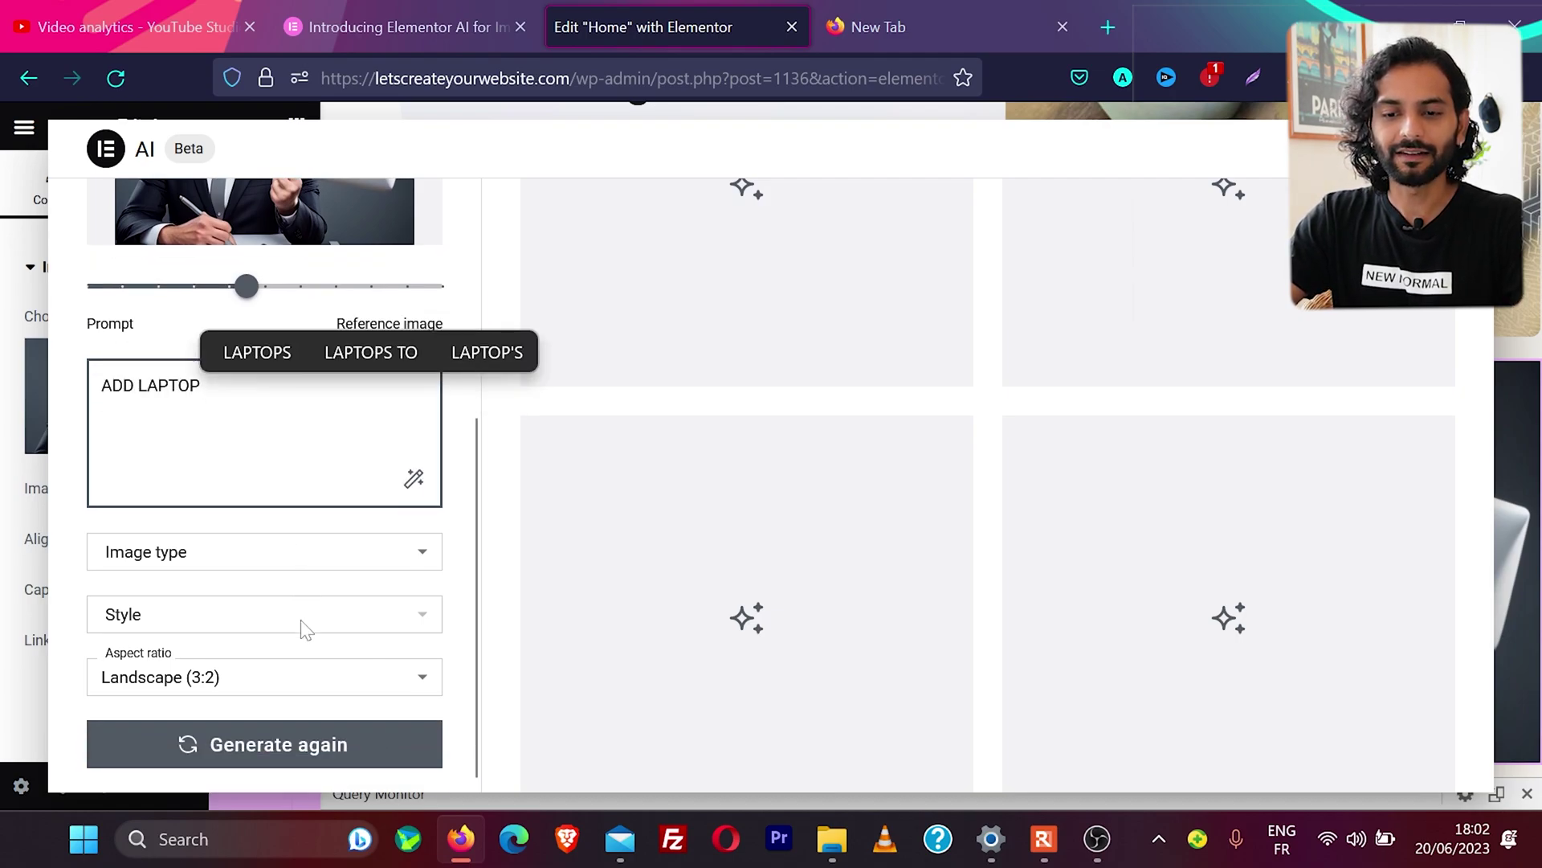
pyautogui.click(278, 747)
# Examine the four generated variations, comparing the men's faces and the laptops.
pyautogui.scroll(3, 305, 382)
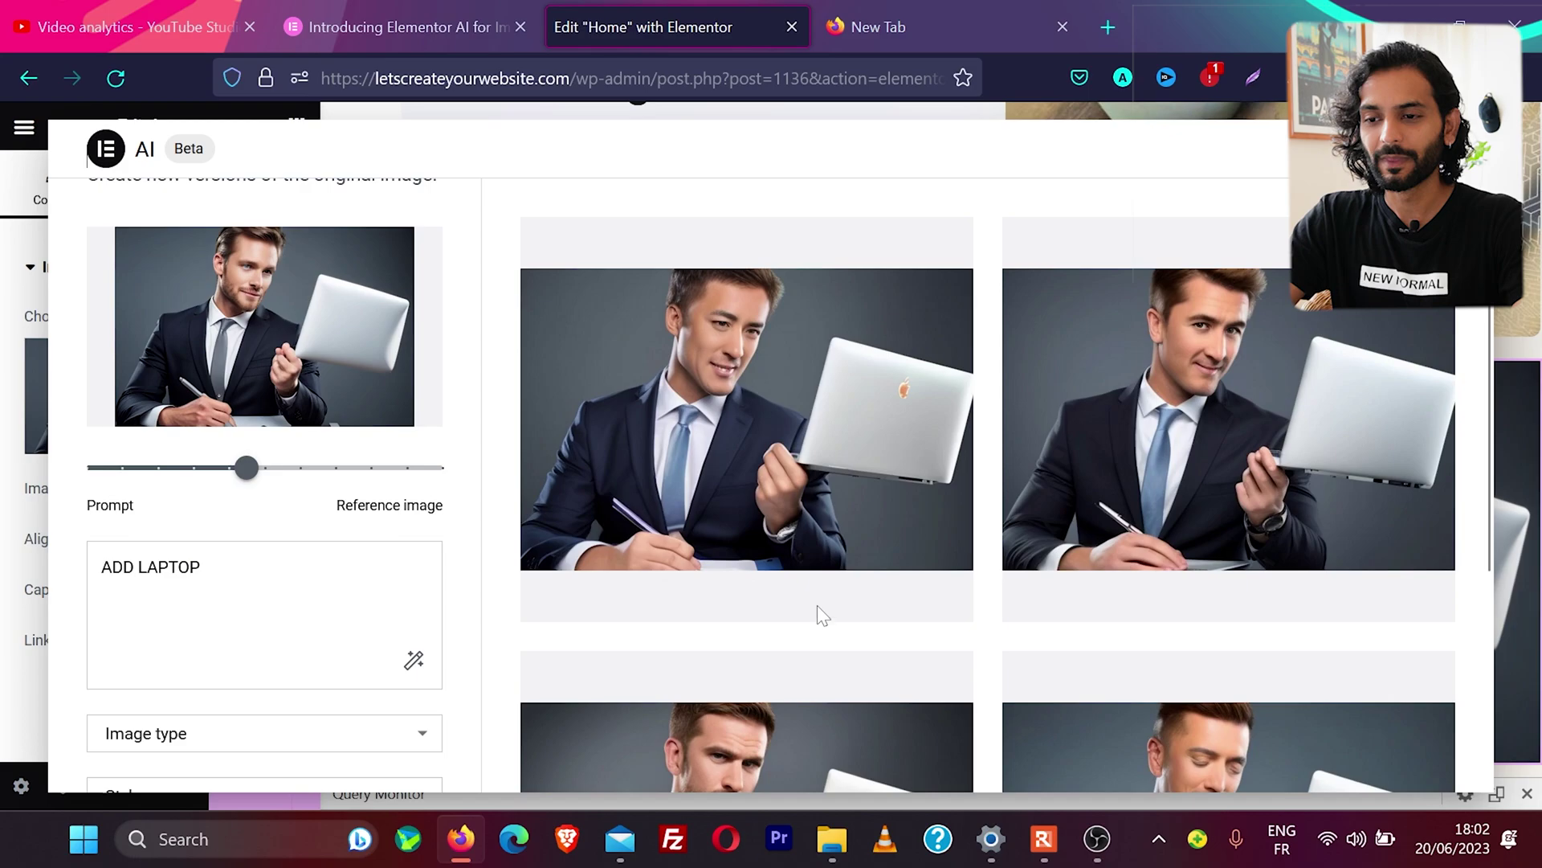
pyautogui.moveTo(813, 544)
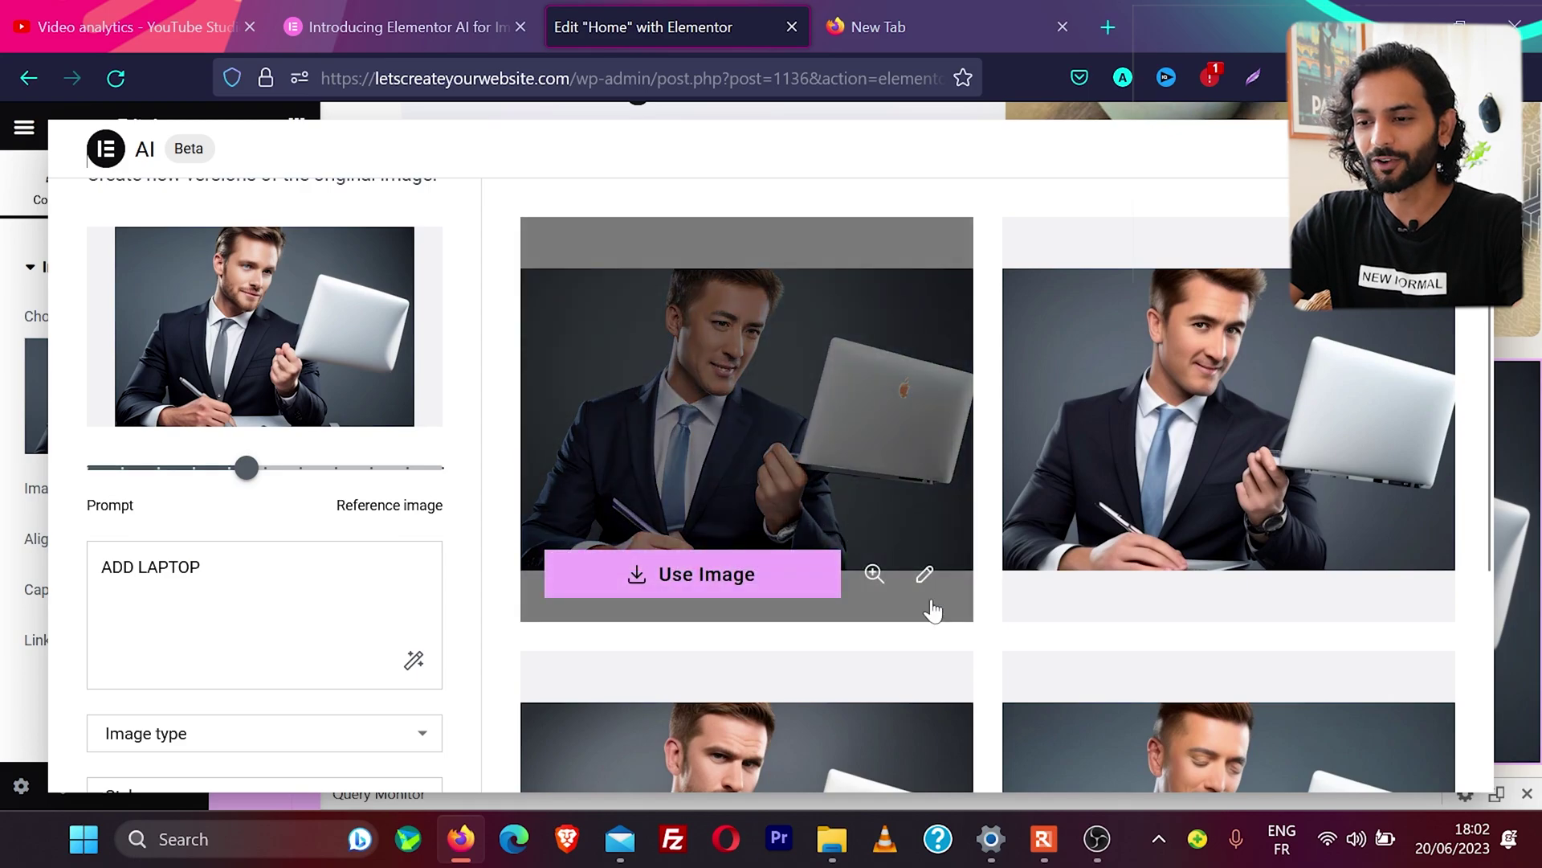
pyautogui.scroll(-2, 989, 669)
pyautogui.scroll(-3, 990, 669)
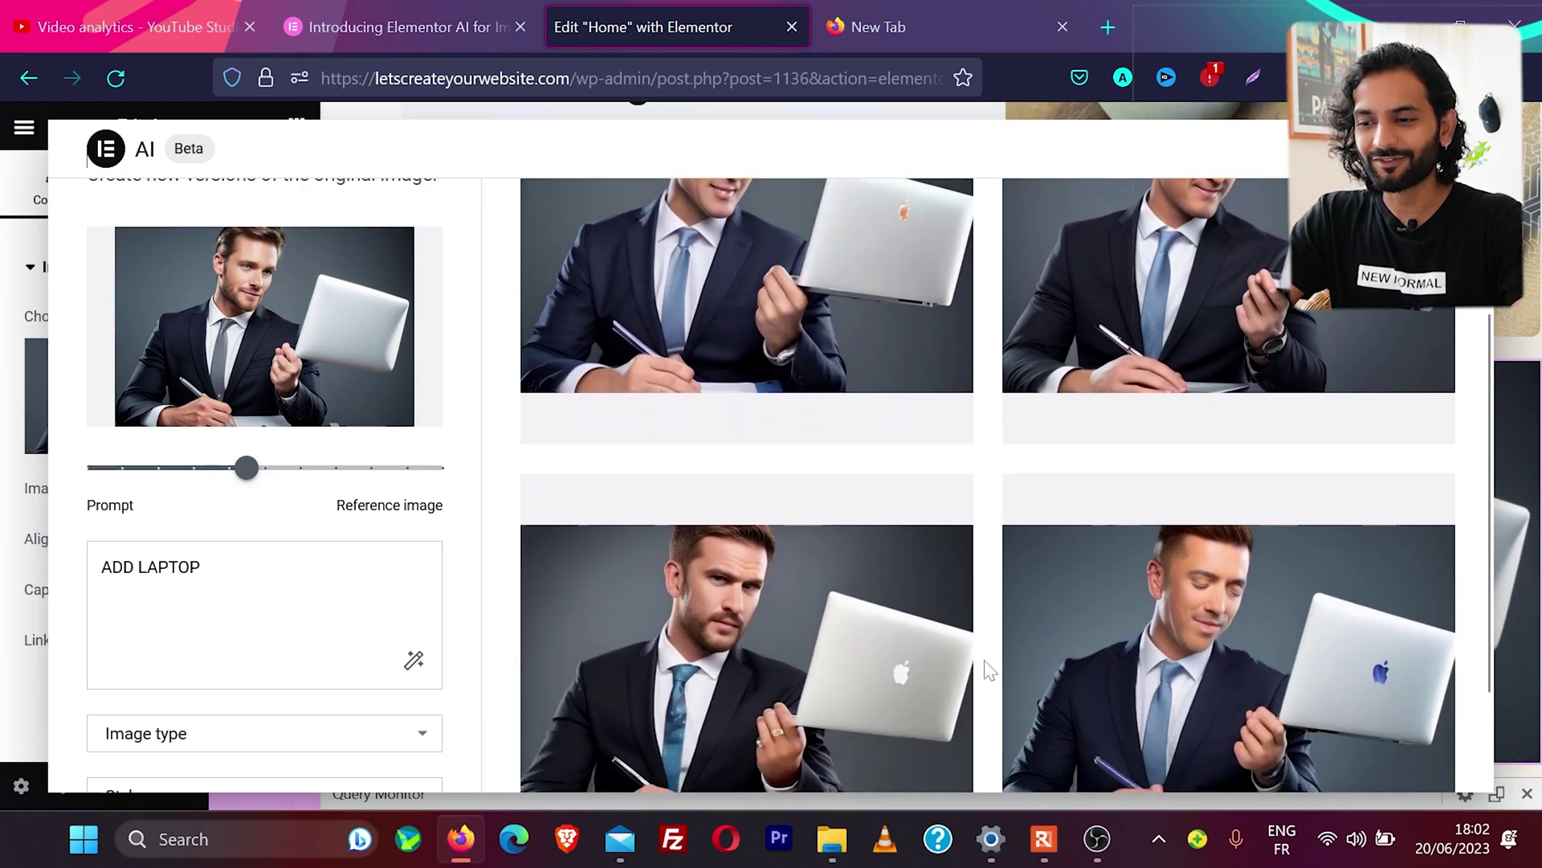
pyautogui.moveTo(1340, 609)
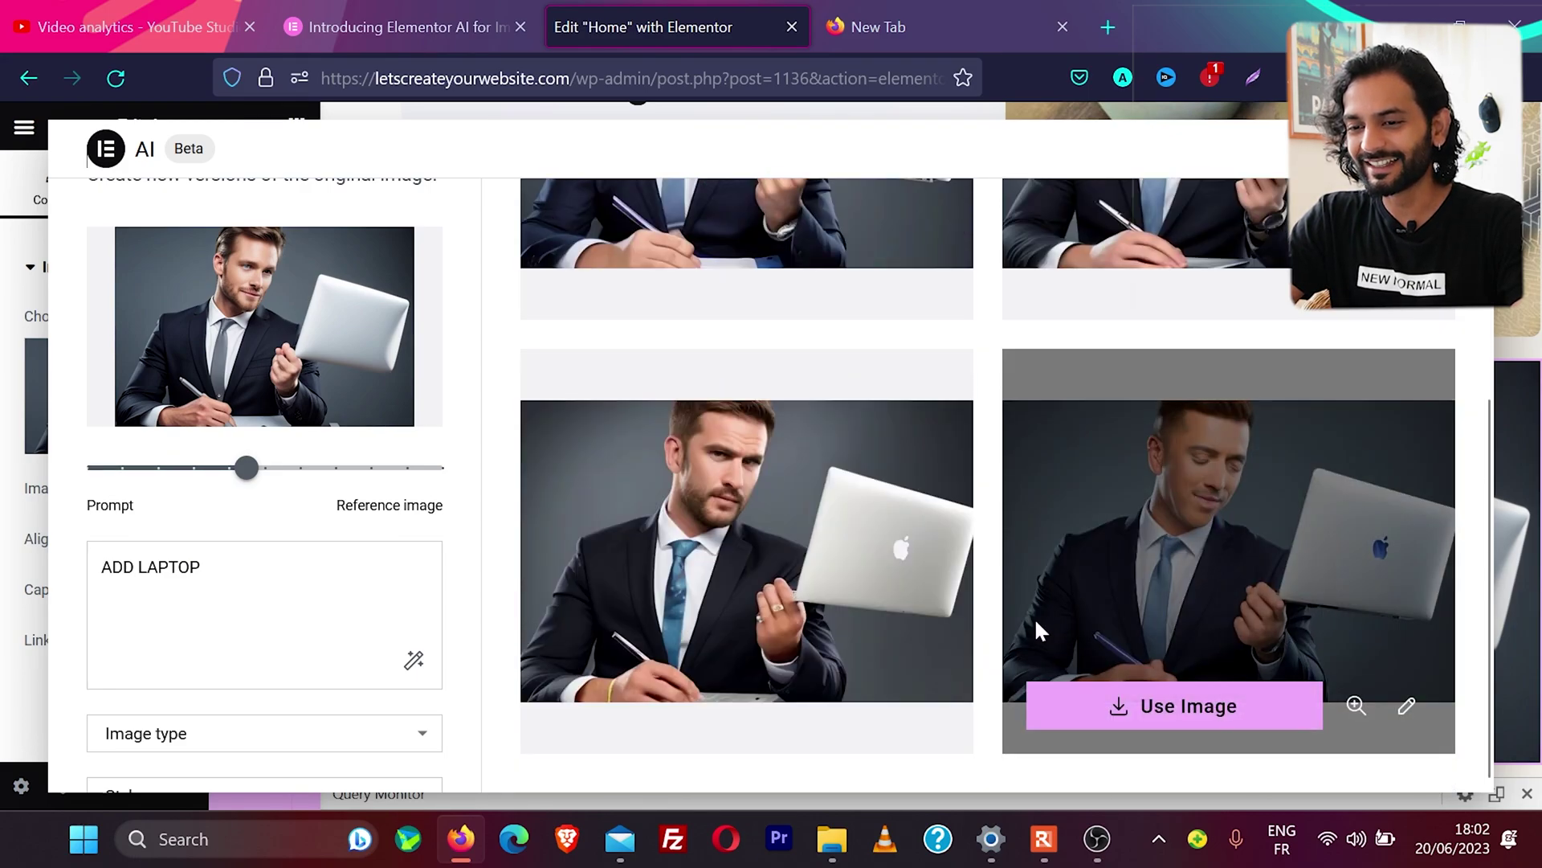
pyautogui.scroll(4, 1015, 612)
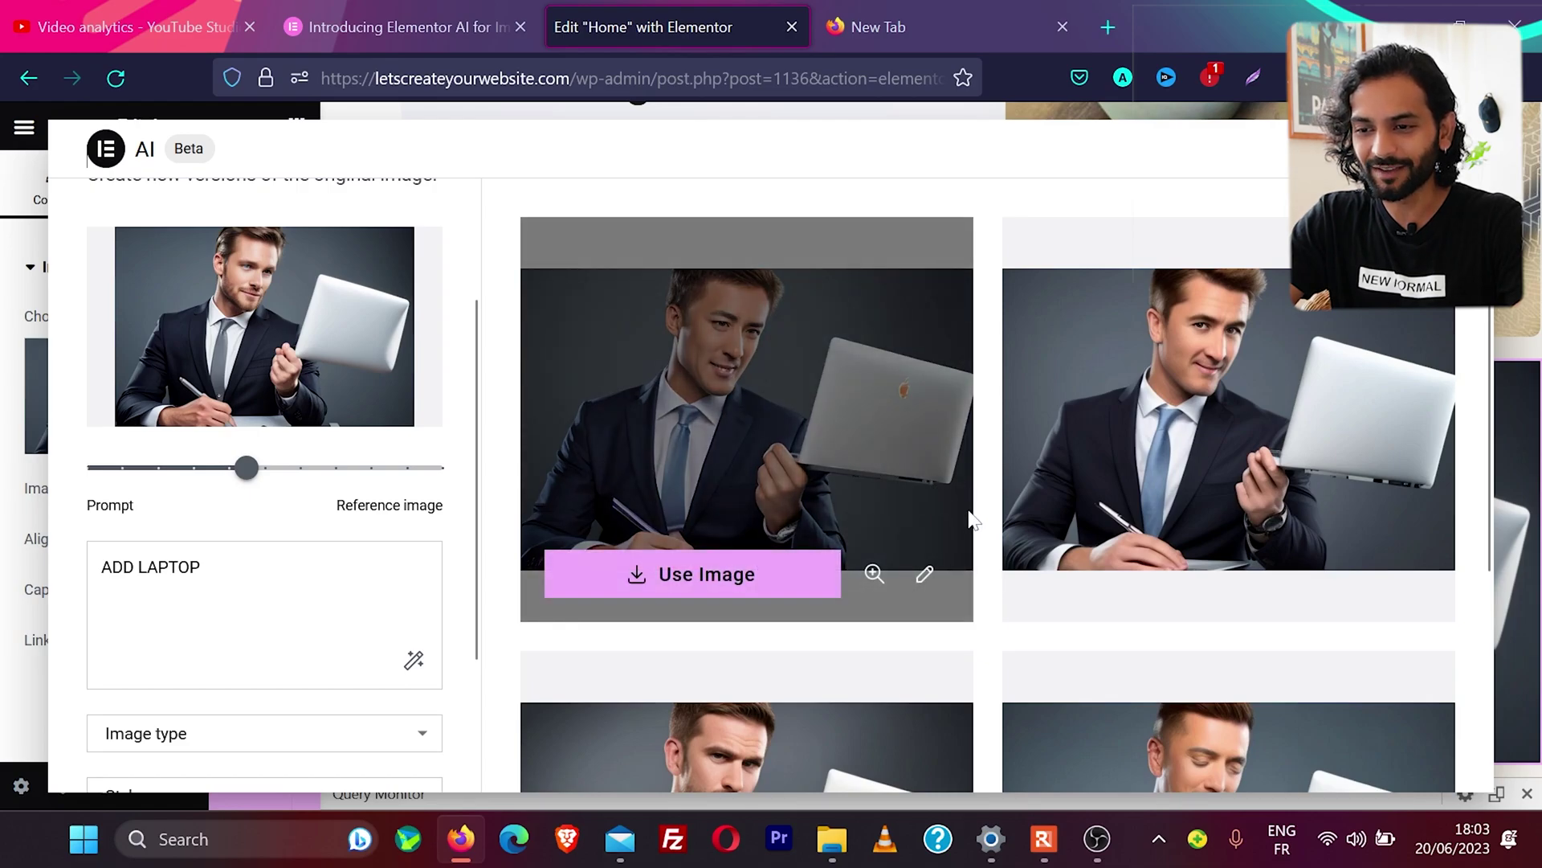
pyautogui.scroll(-4, 986, 556)
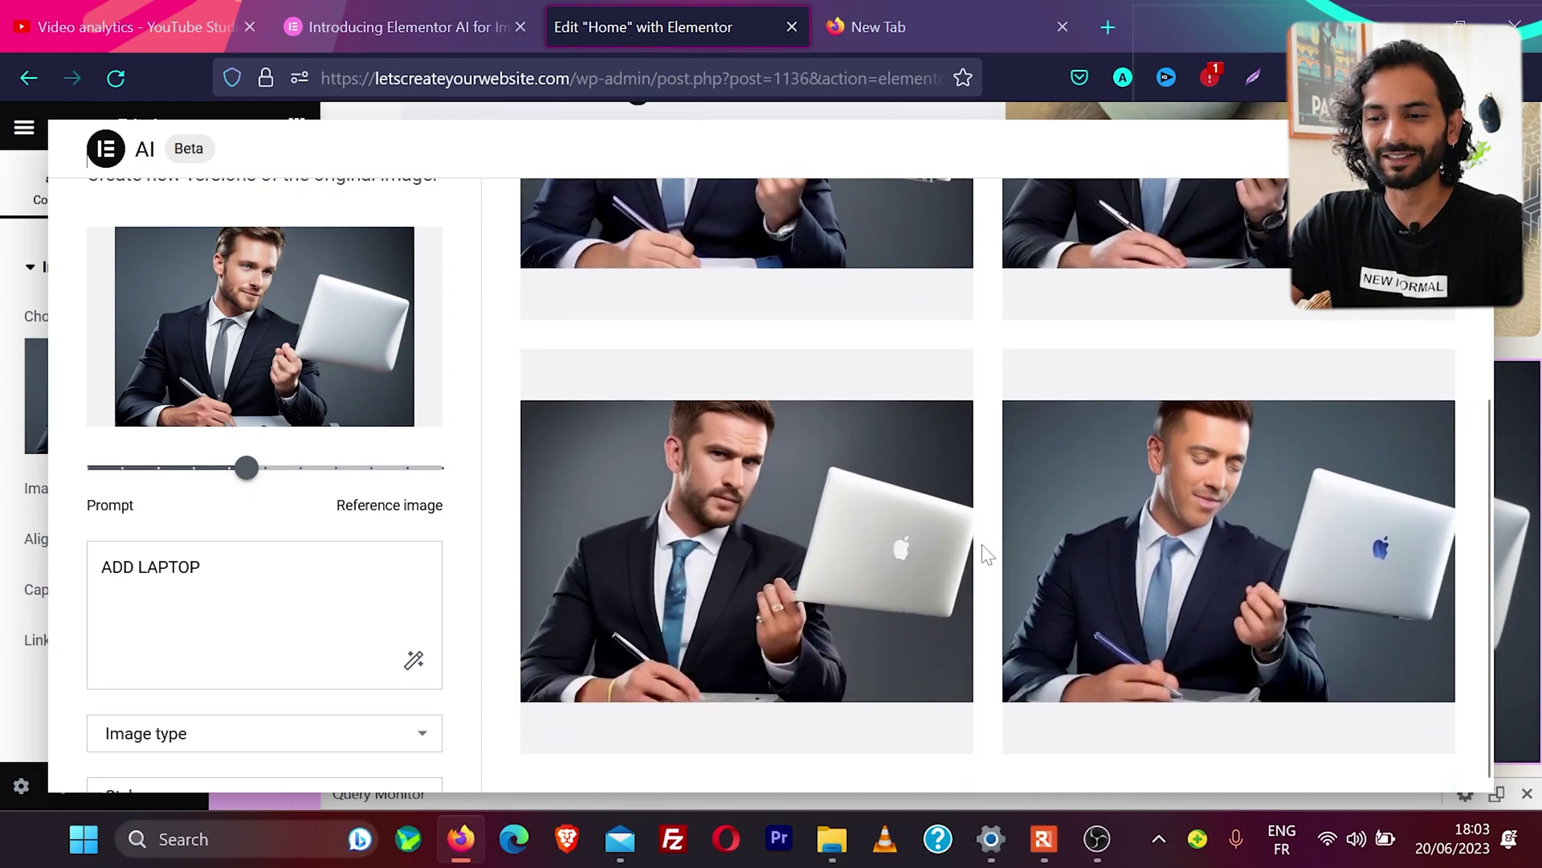
pyautogui.scroll(4, 986, 556)
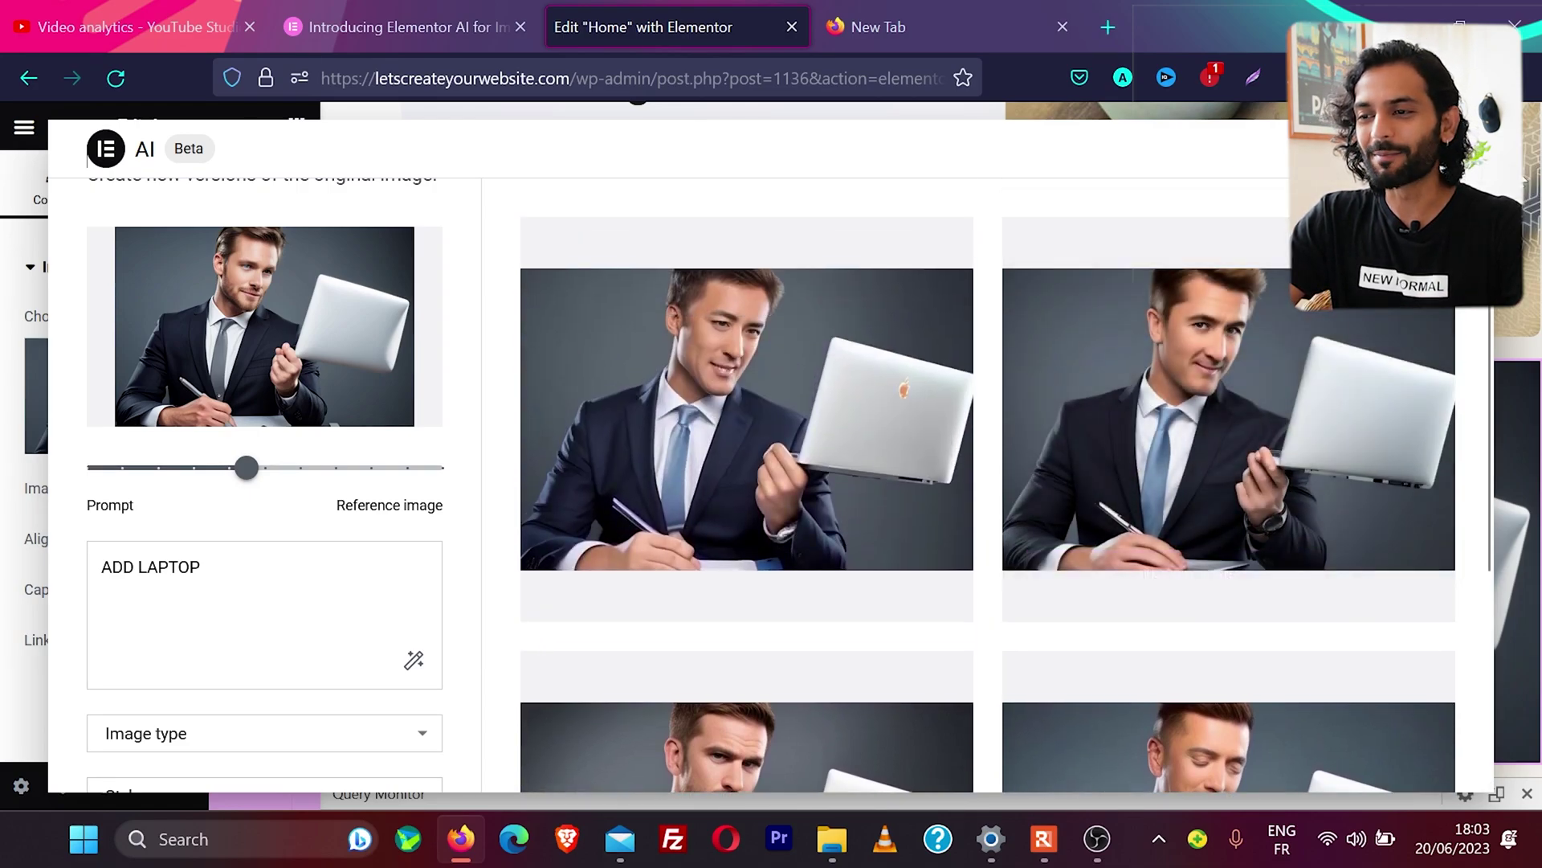
# Close the suited man variations and open the image beside "Step 1. Book Domain Name & hosting" for AI editing.
pyautogui.press('Escape')
pyautogui.scroll(5, 1305, 481)
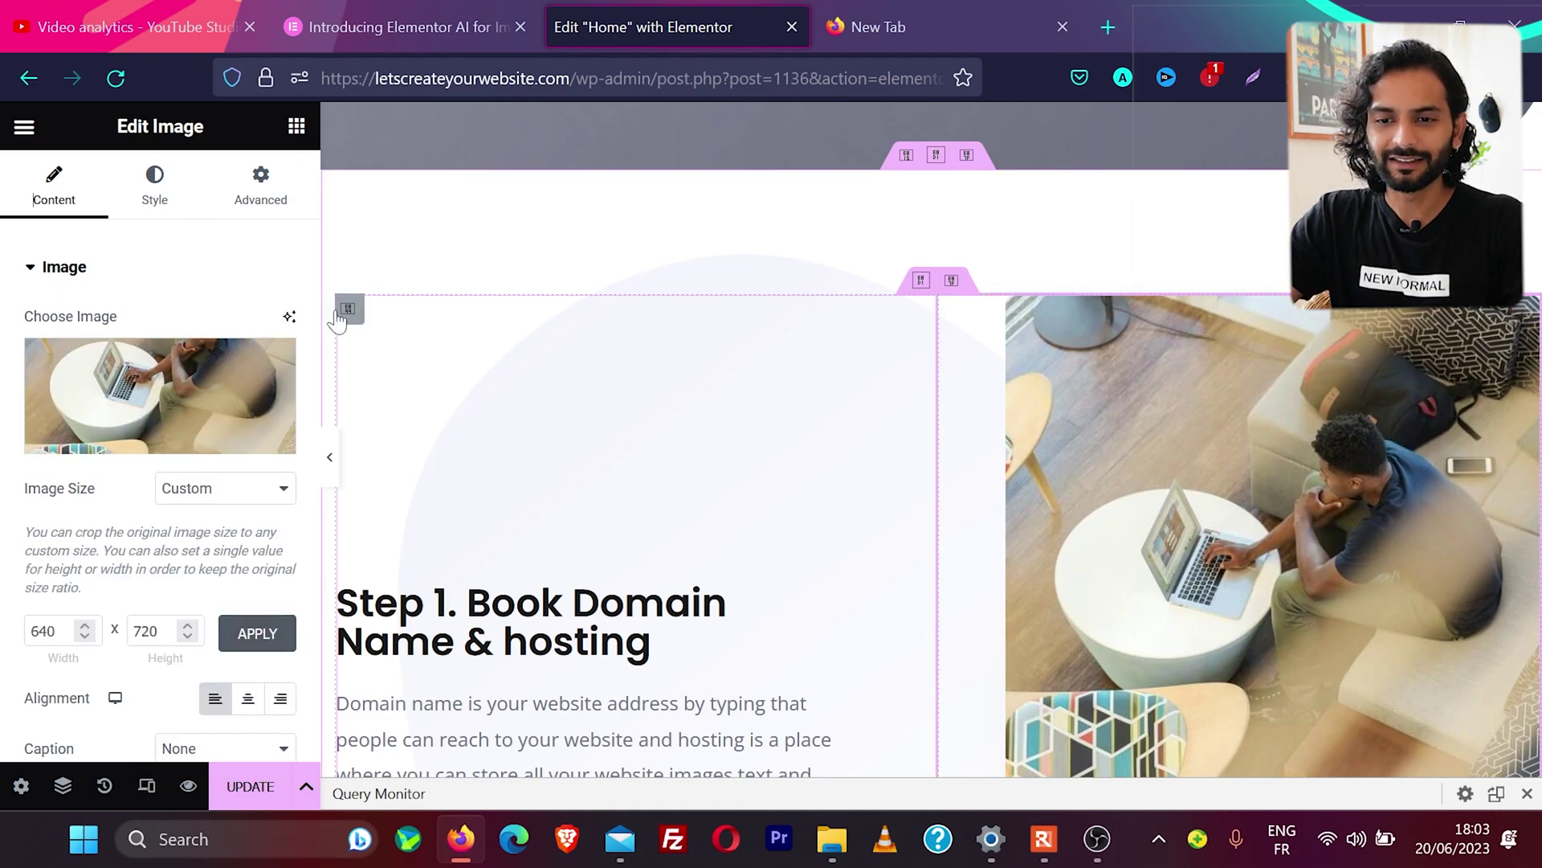
pyautogui.click(289, 315)
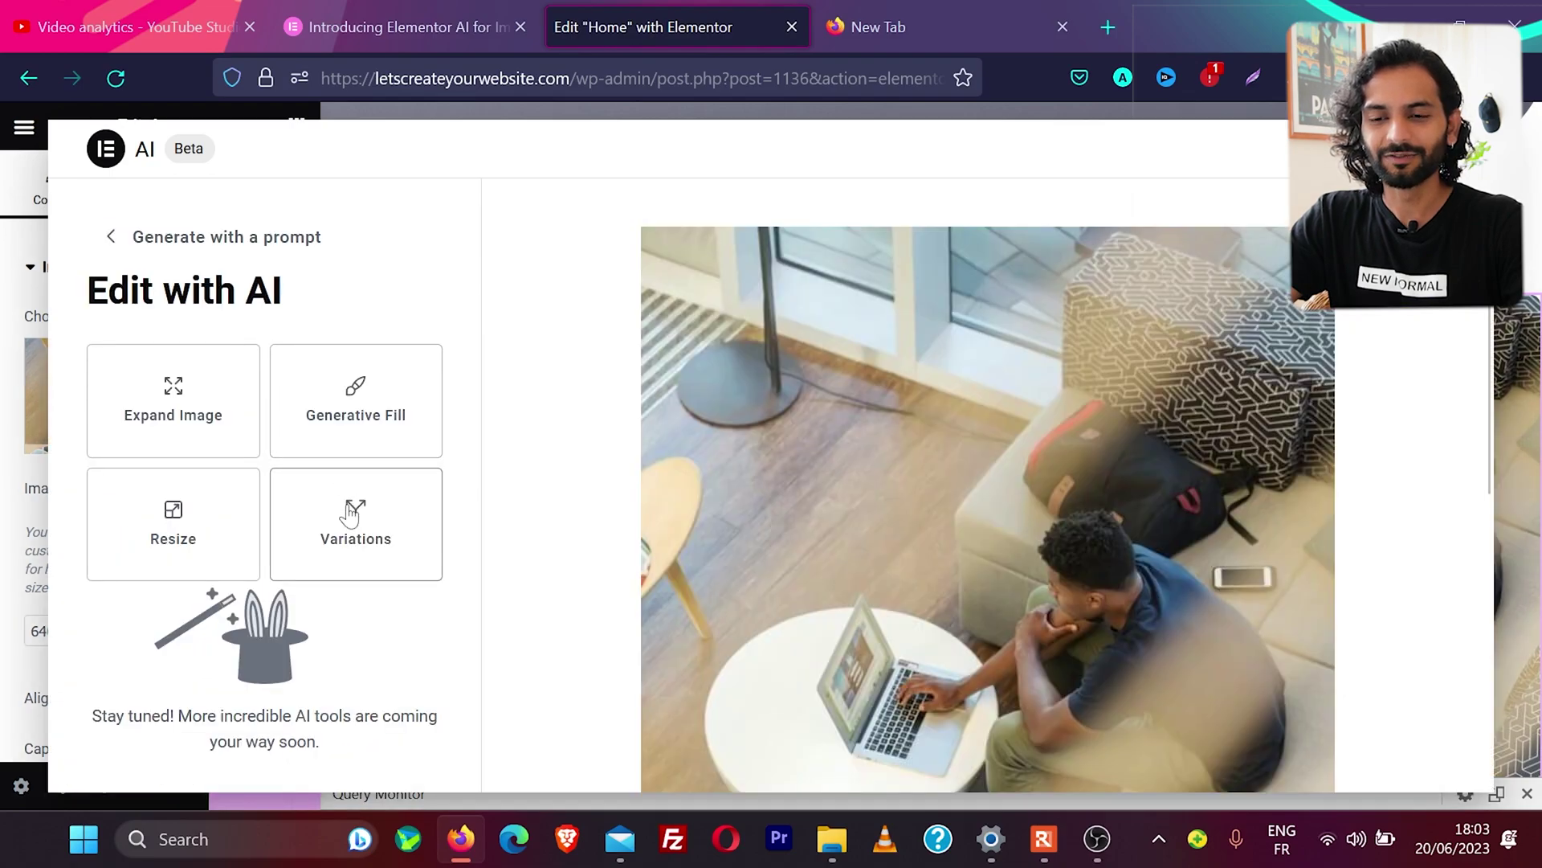
# Generate variations of the image of the man working at the round table with the prompt "REMOVE THE LAPTOP".
pyautogui.click(351, 514)
pyautogui.scroll(-3, 348, 509)
pyautogui.write('REMOVE THE LAPTOP')
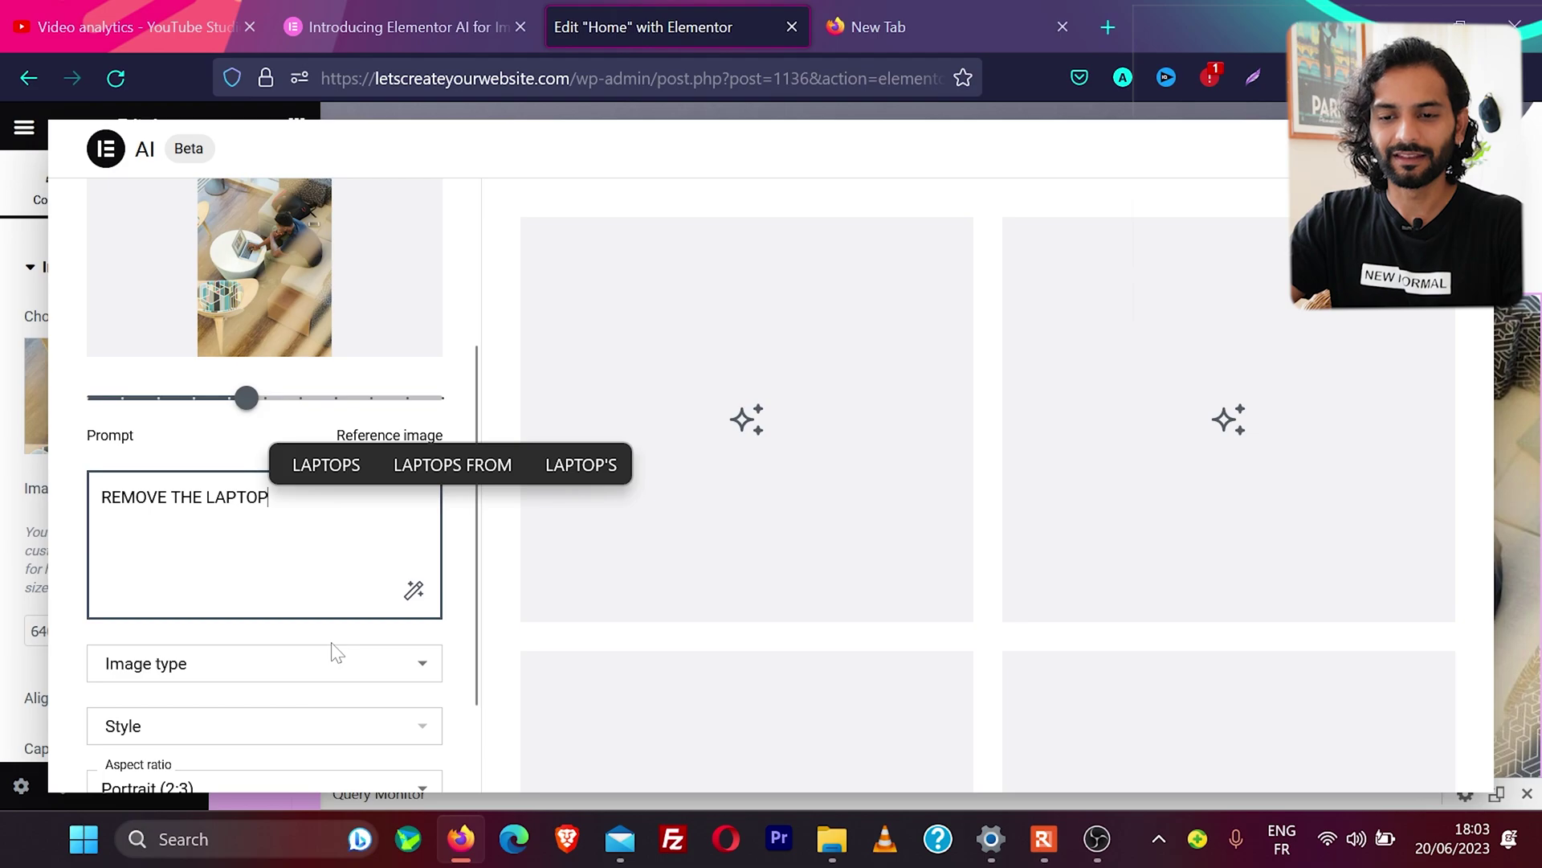
pyautogui.scroll(-3, 336, 652)
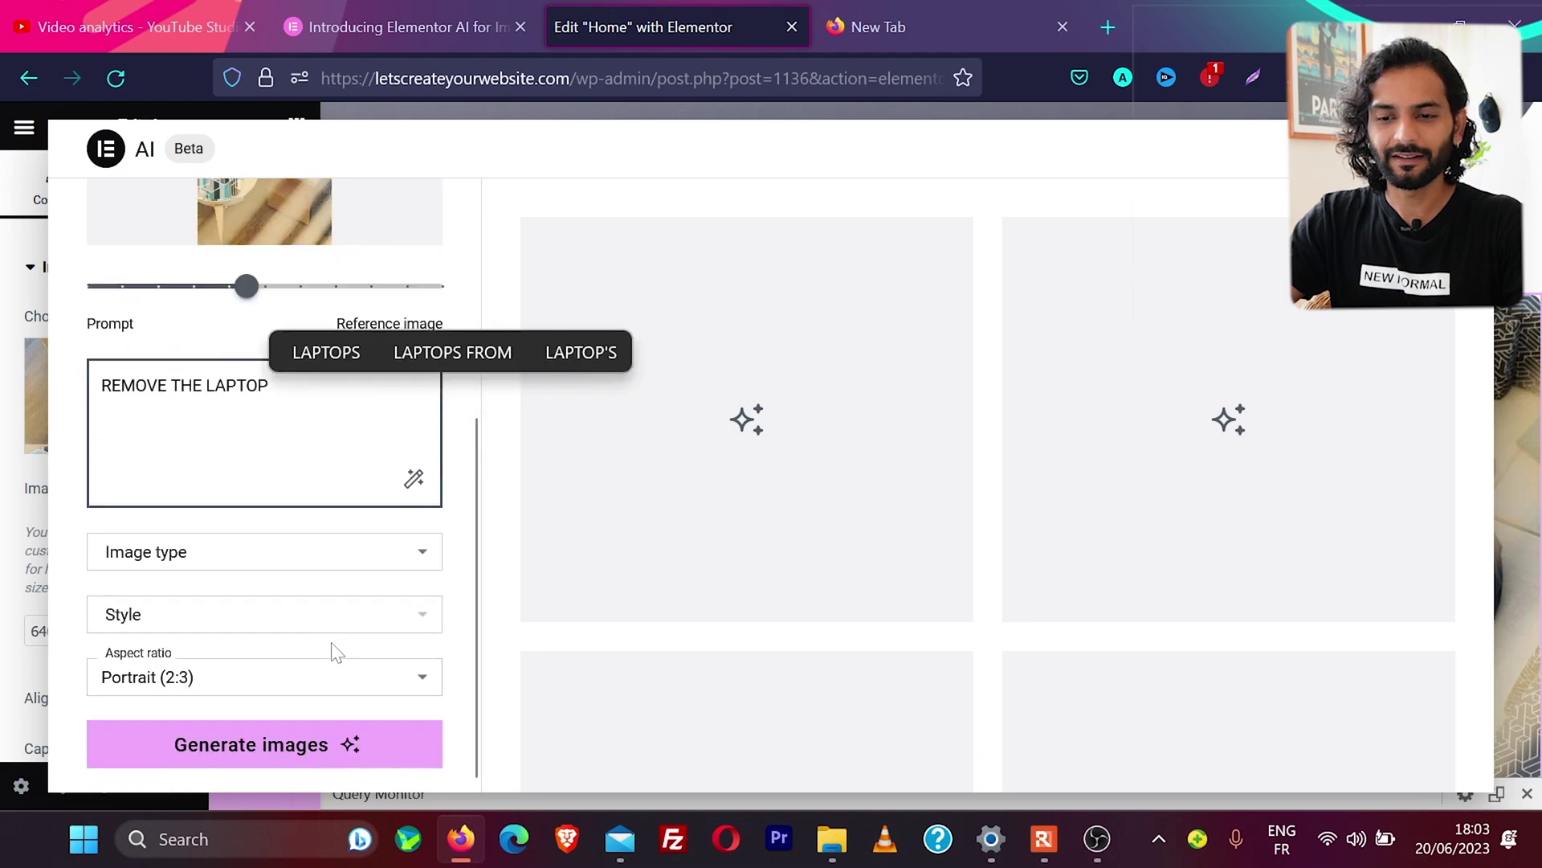
pyautogui.click(296, 743)
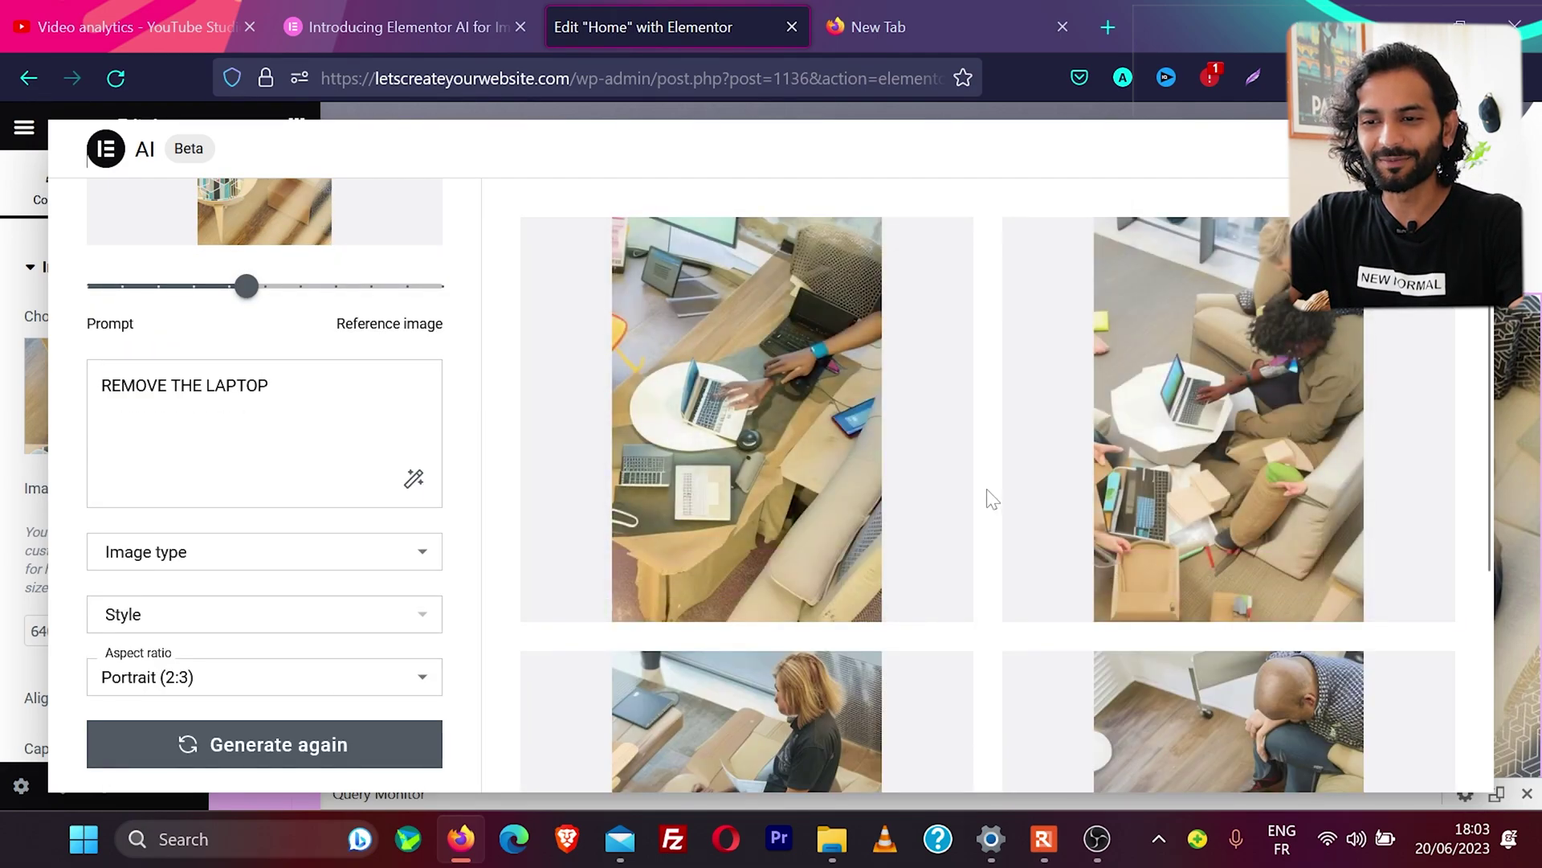
# Examine the four generated variations one by one, checking the laptops, hands and people in each.
pyautogui.scroll(3, 362, 424)
pyautogui.moveTo(246, 552); pyautogui.dragTo(229, 552)
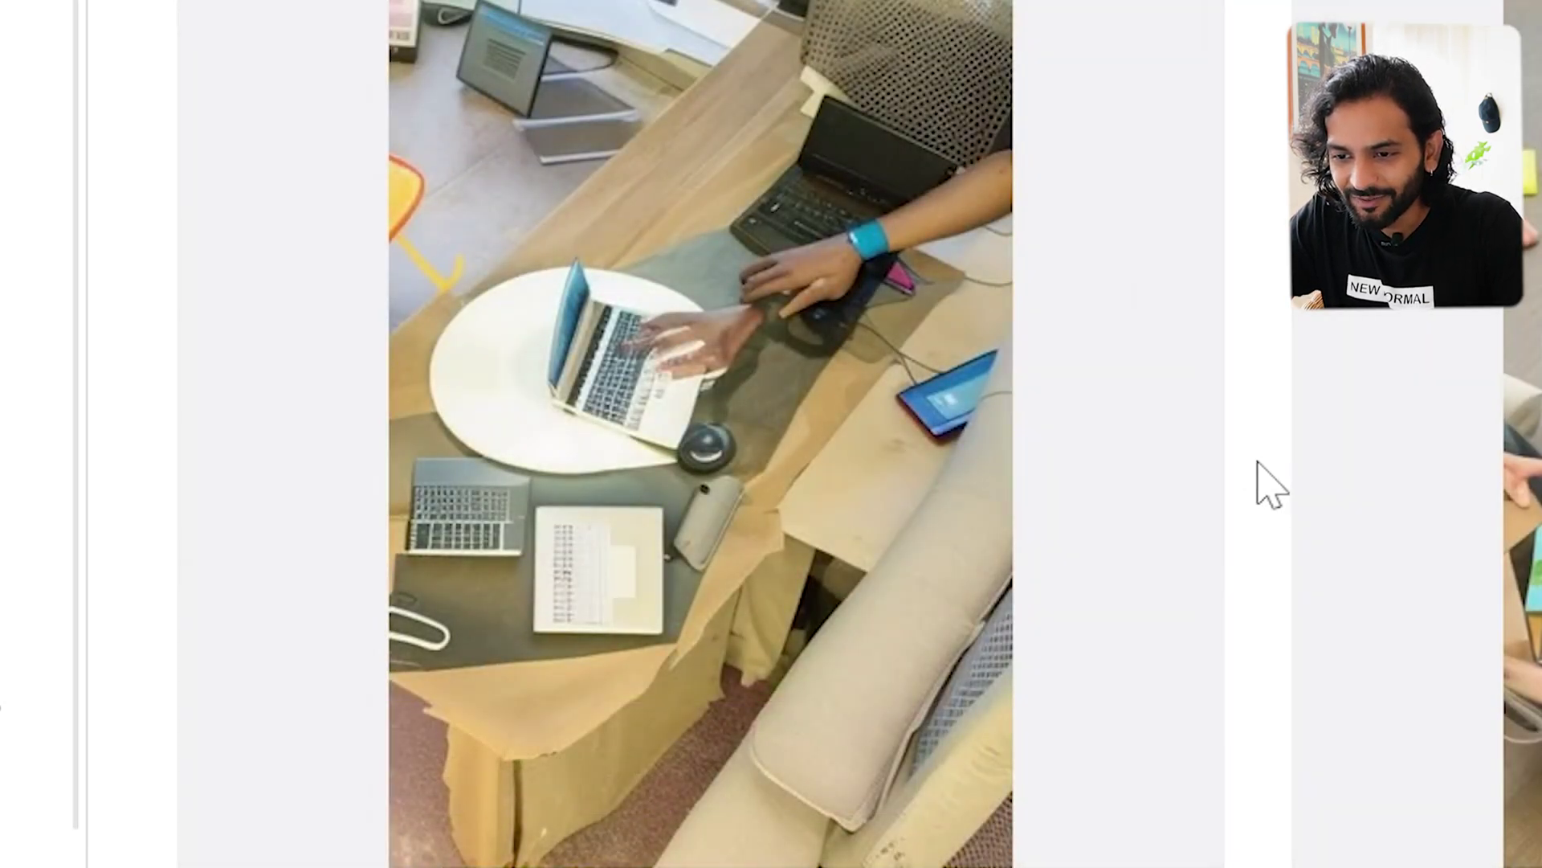
pyautogui.moveTo(851, 362)
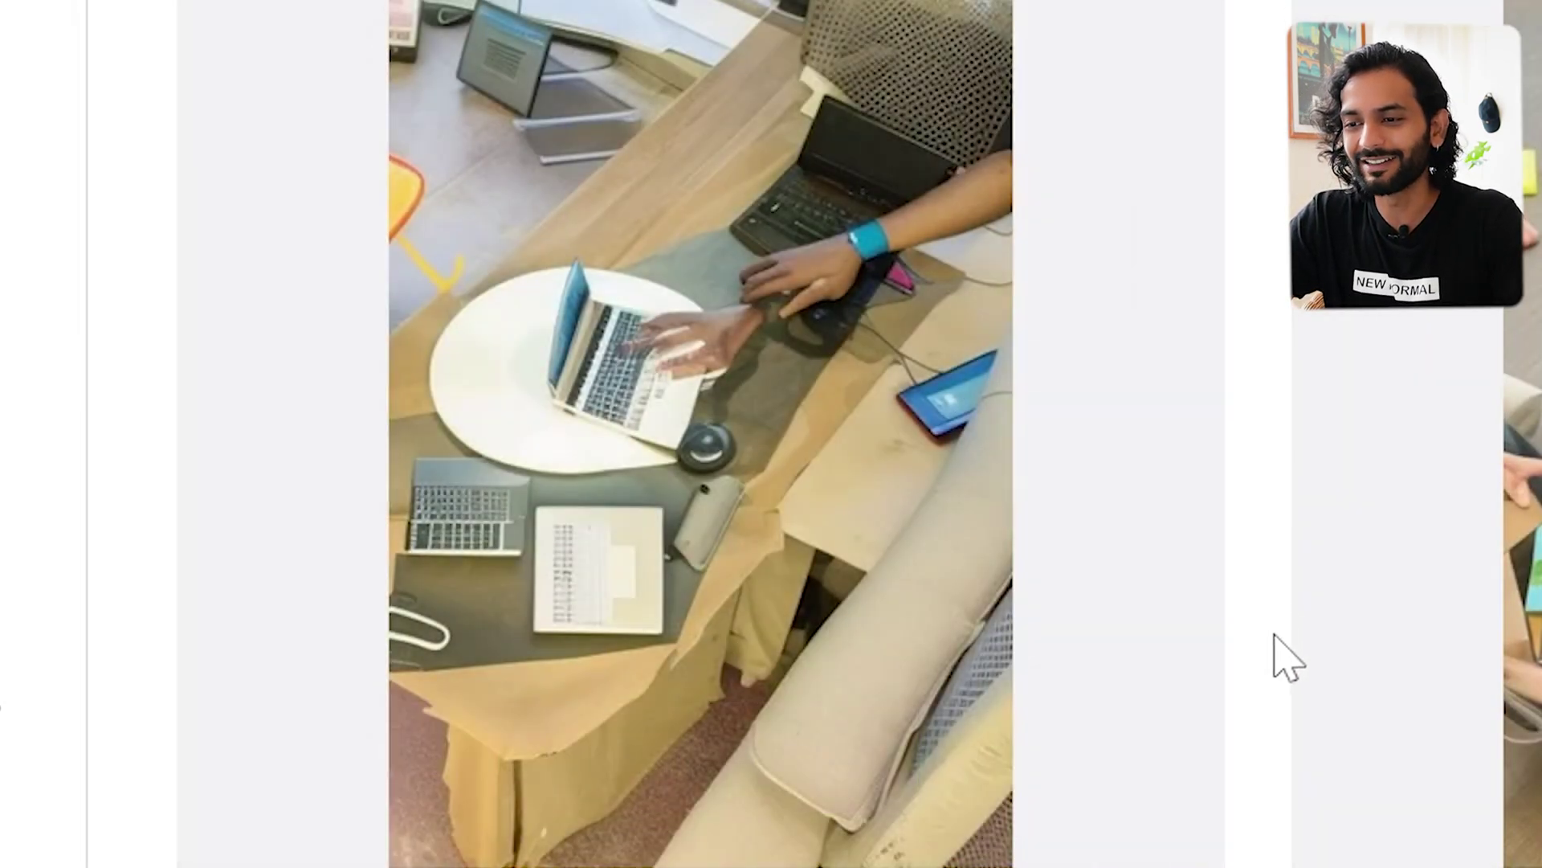
pyautogui.scroll(-2, 1273, 634)
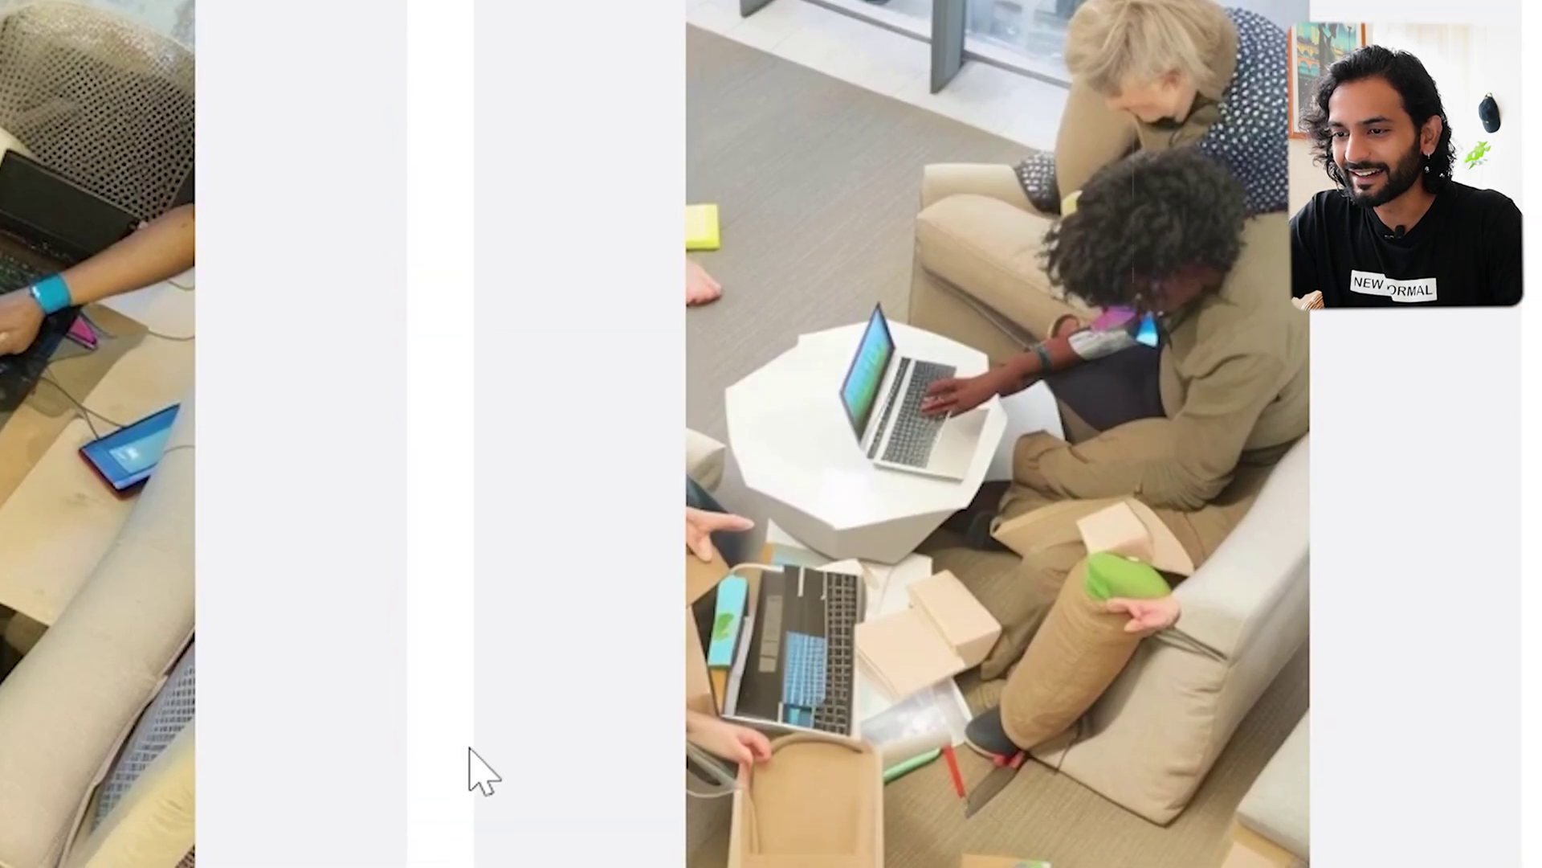
pyautogui.moveTo(678, 750)
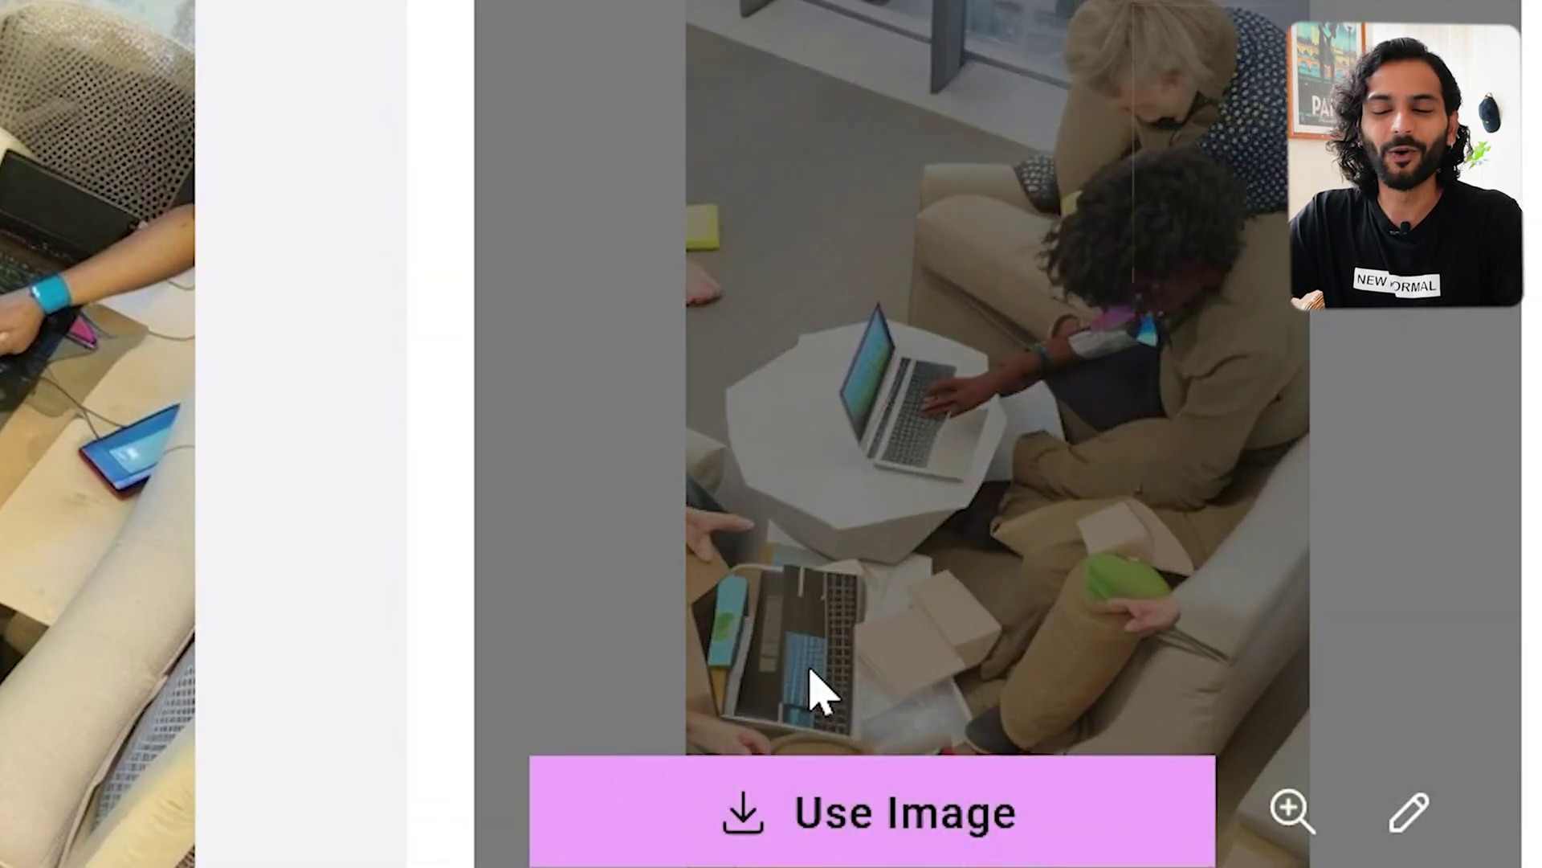
pyautogui.scroll(-3, 526, 603)
pyautogui.scroll(-2, 526, 598)
pyautogui.moveTo(941, 386)
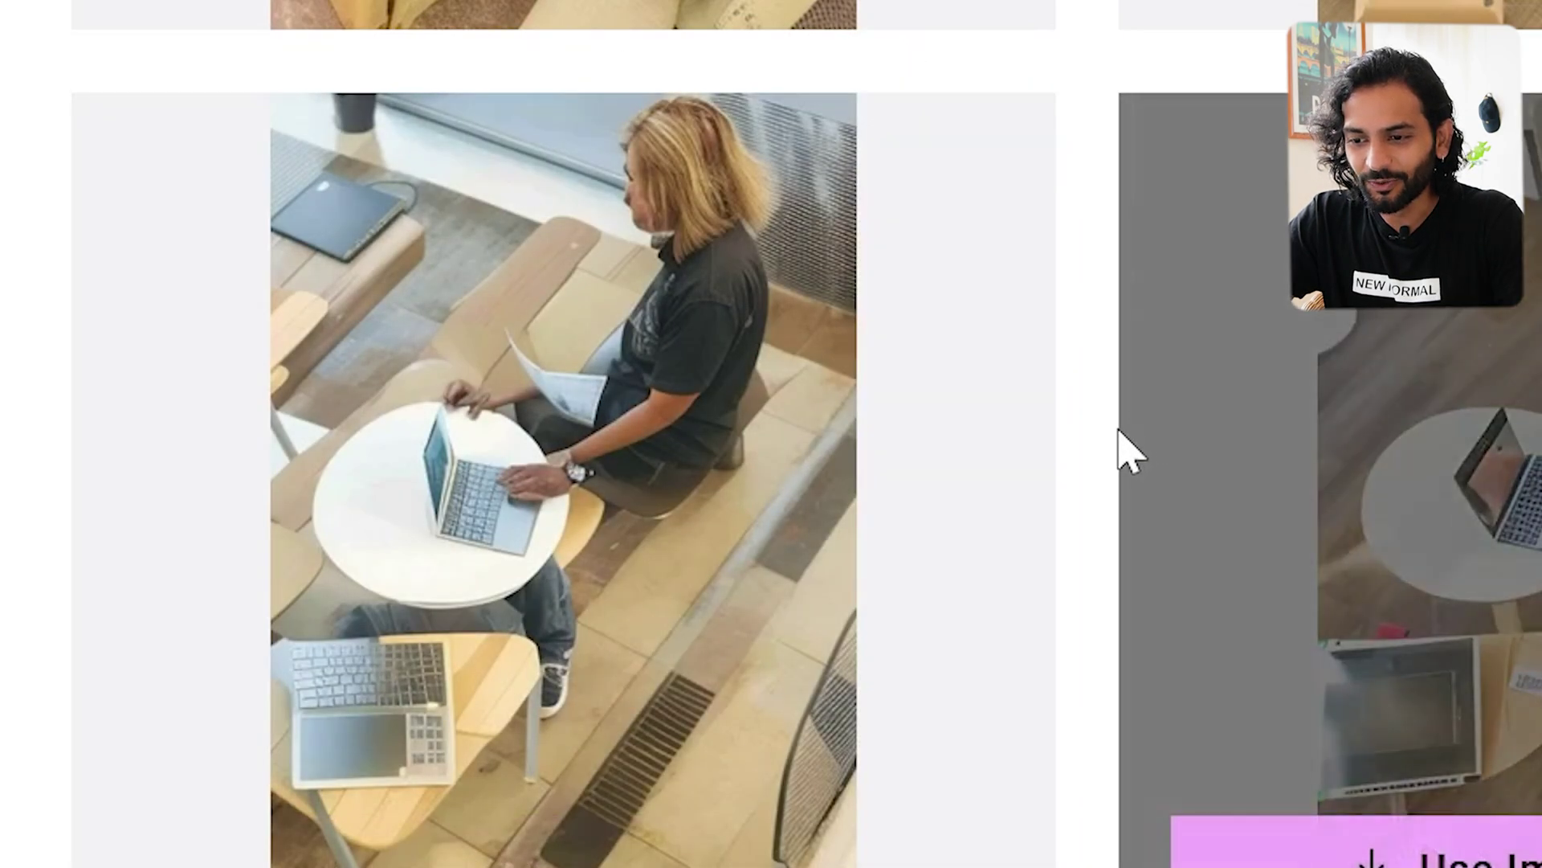
pyautogui.scroll(-1, 1089, 482)
pyautogui.scroll(-1, 1100, 486)
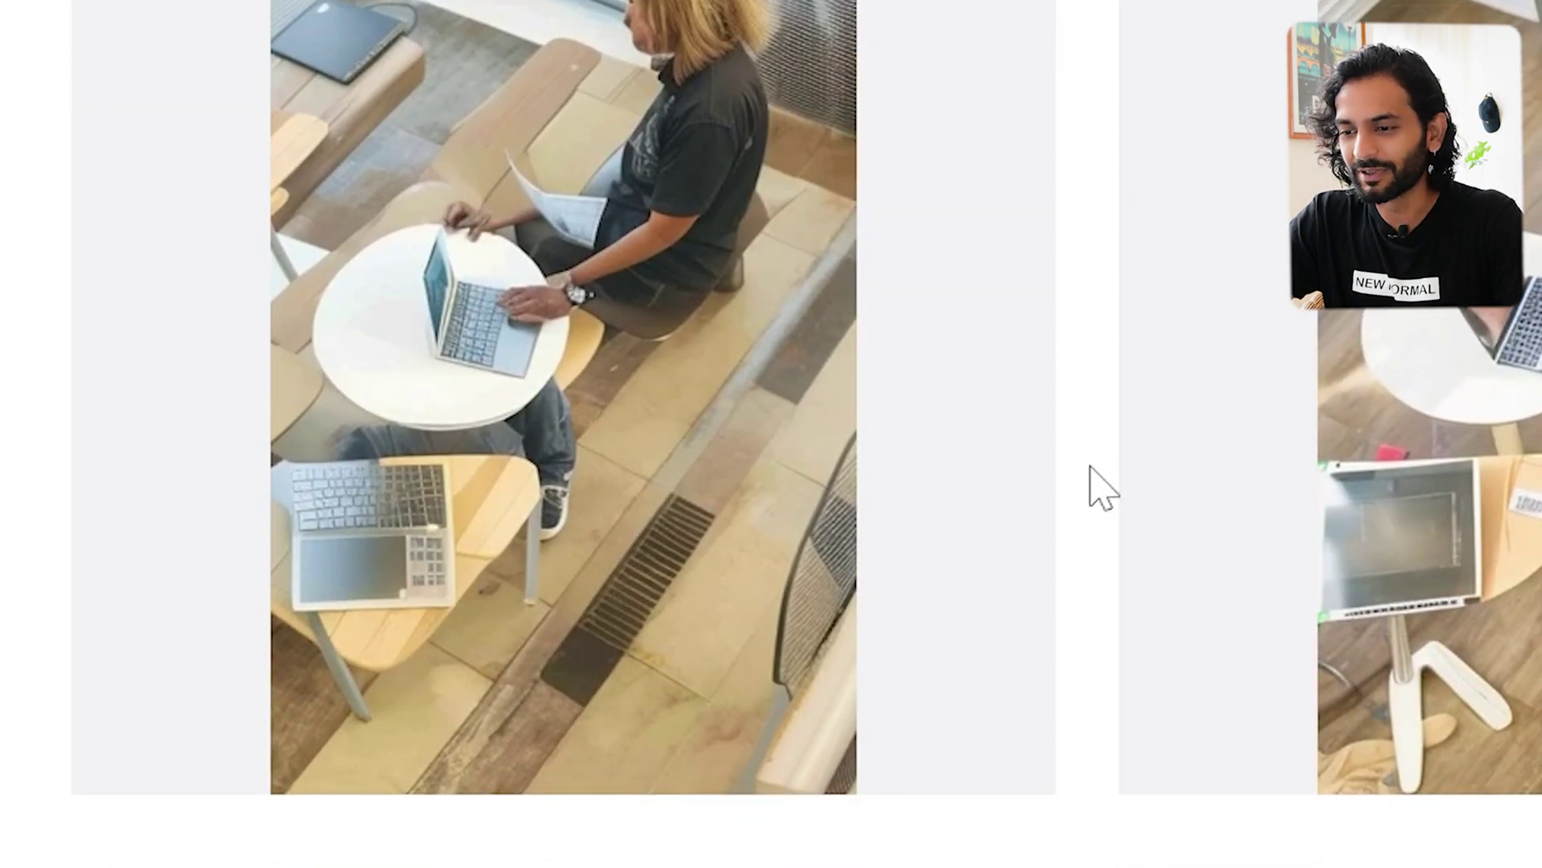